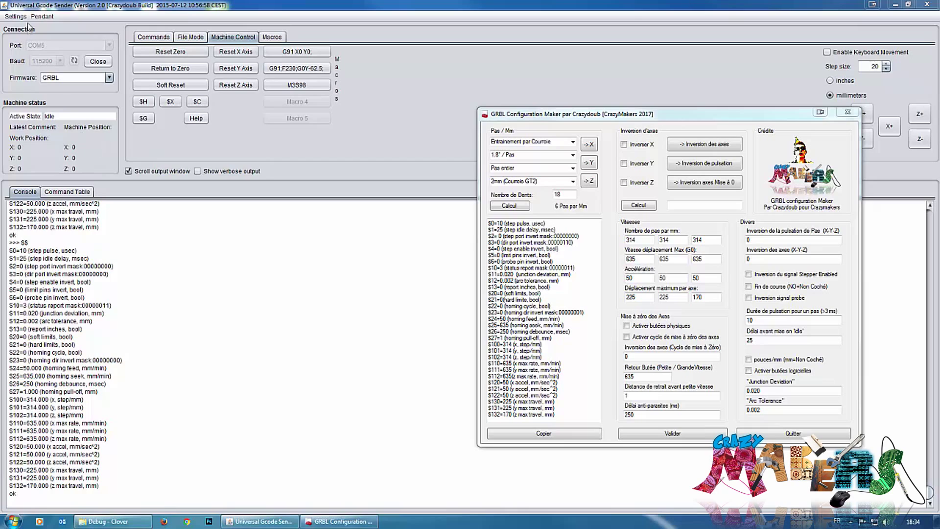
Step: Open the GRBL firmware settings and enlarge their window so the whole list from $0 to $132 can be read
{"action": "left_click", "coordinate": [19, 16]}
{"action": "mouse_move", "coordinate": [54, 43]}
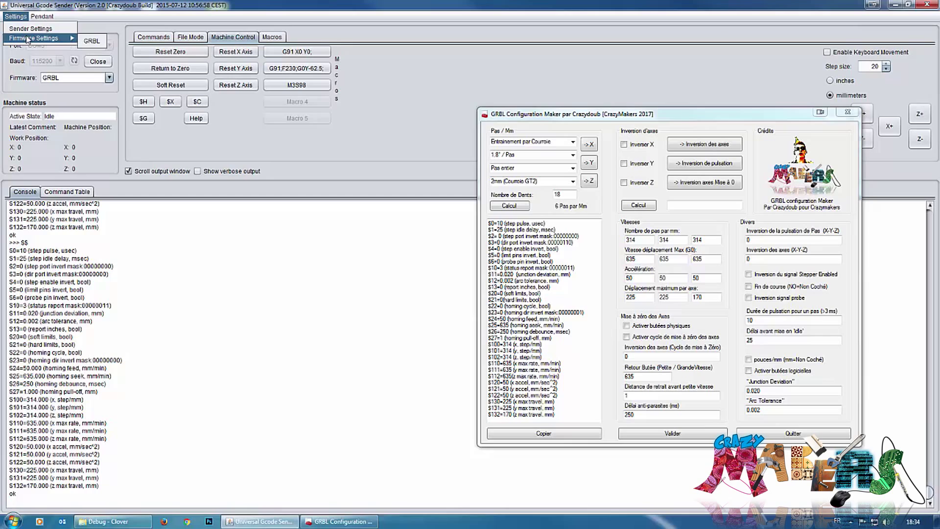
{"action": "left_click", "coordinate": [21, 16]}
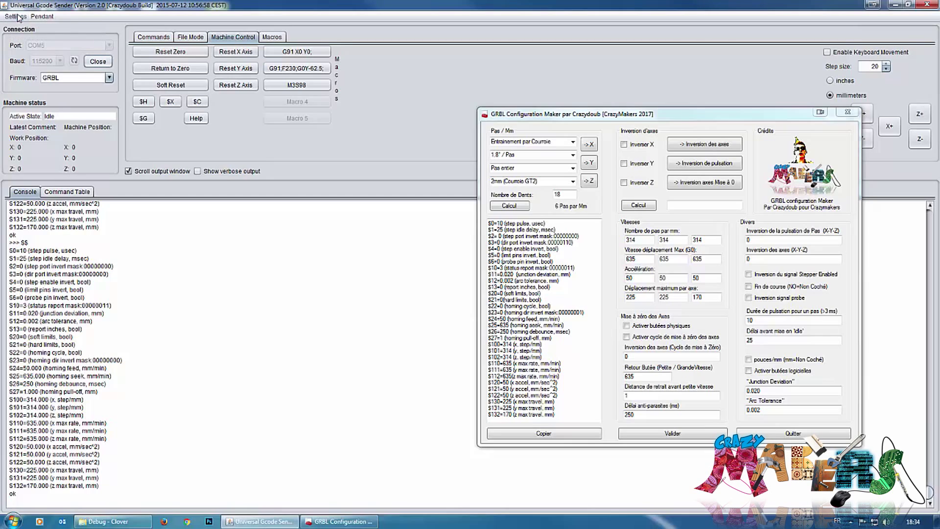
{"action": "left_click", "coordinate": [21, 16]}
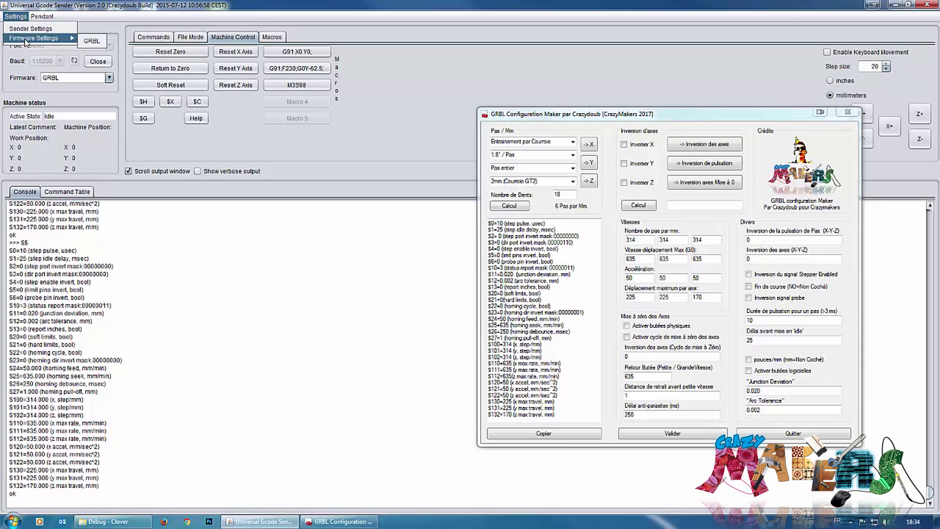
{"action": "left_click", "coordinate": [97, 43]}
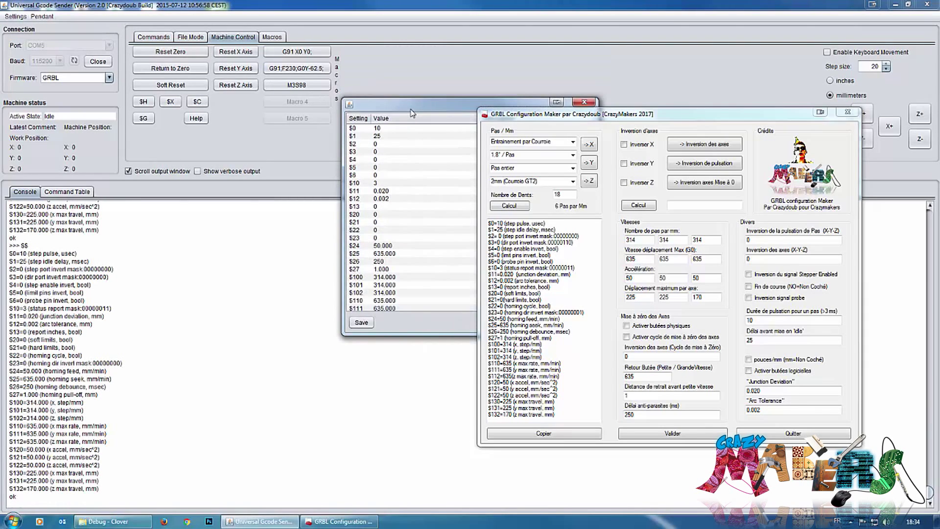
{"action": "left_click_drag", "start_coordinate": [314, 270], "coordinate": [348, 409]}
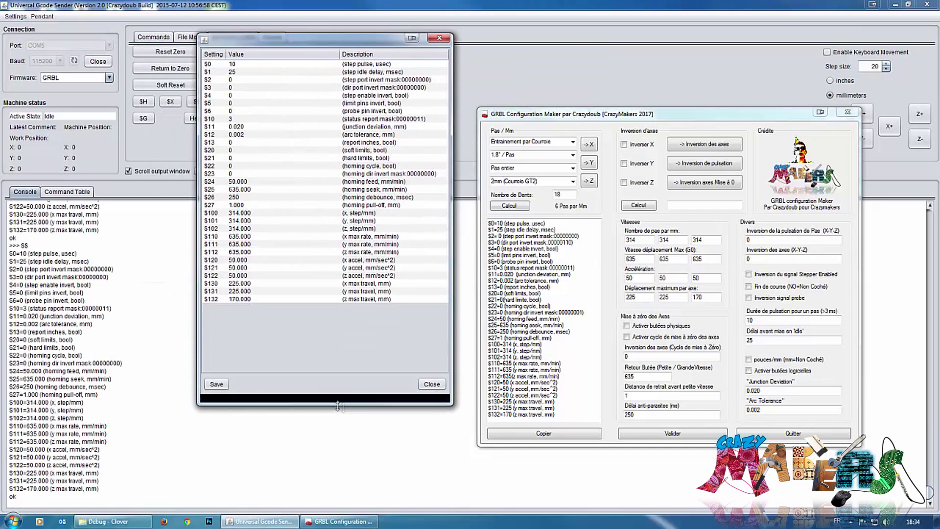
{"action": "left_click", "coordinate": [211, 119]}
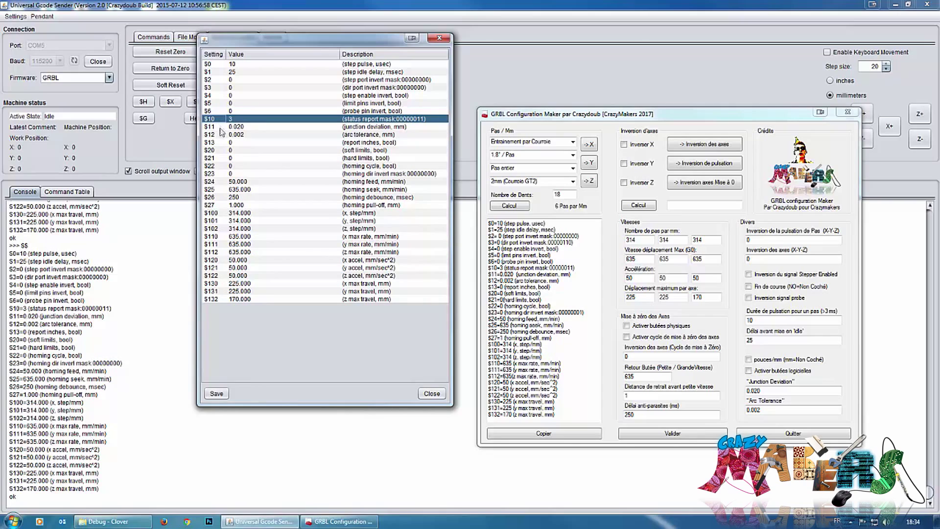
{"action": "left_click", "coordinate": [273, 319]}
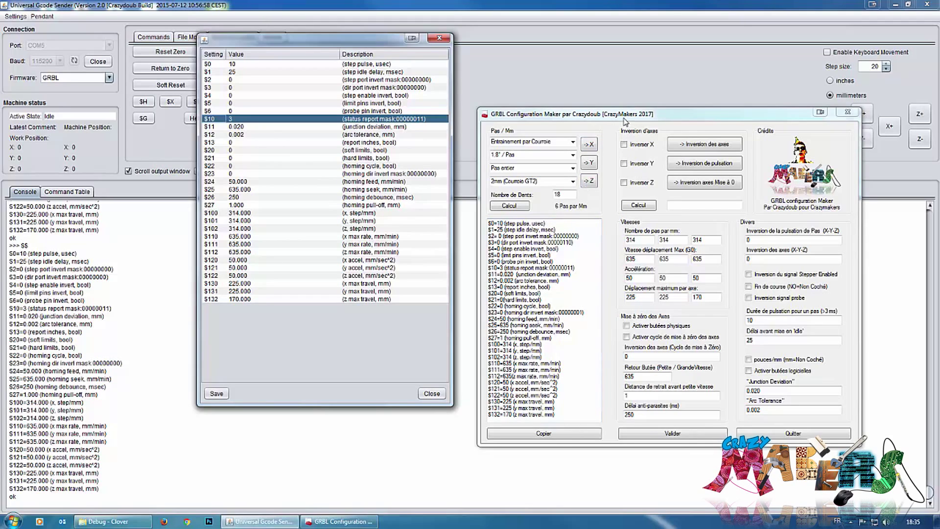
Step: Switch to GRBL Configuration Maker and review the available drive types, motor step angles and microstepping options for the steps-per-mm calculation
{"action": "mouse_move", "coordinate": [624, 119]}
{"action": "left_mouse_down"}
{"action": "mouse_move", "coordinate": [621, 105]}
{"action": "mouse_move", "coordinate": [628, 107]}
{"action": "left_mouse_up"}
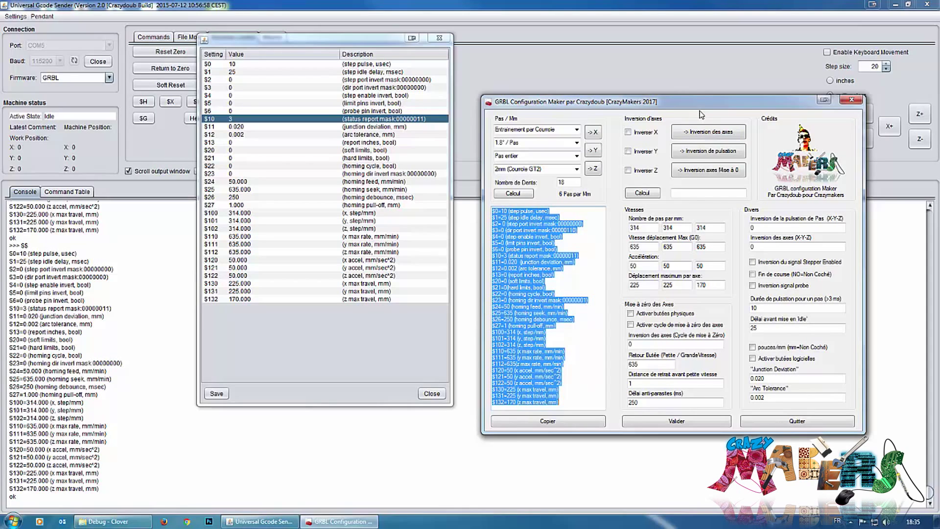
{"action": "left_click", "coordinate": [571, 370]}
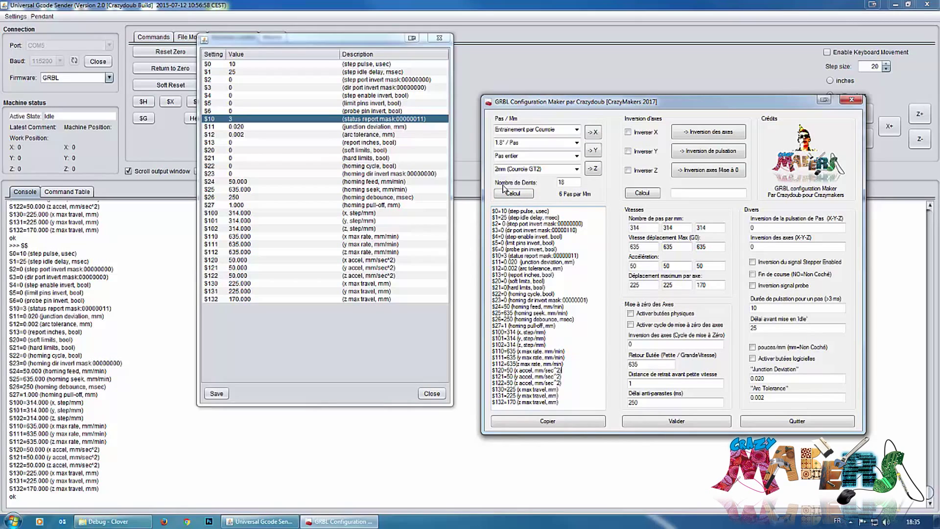
{"action": "left_click", "coordinate": [577, 130]}
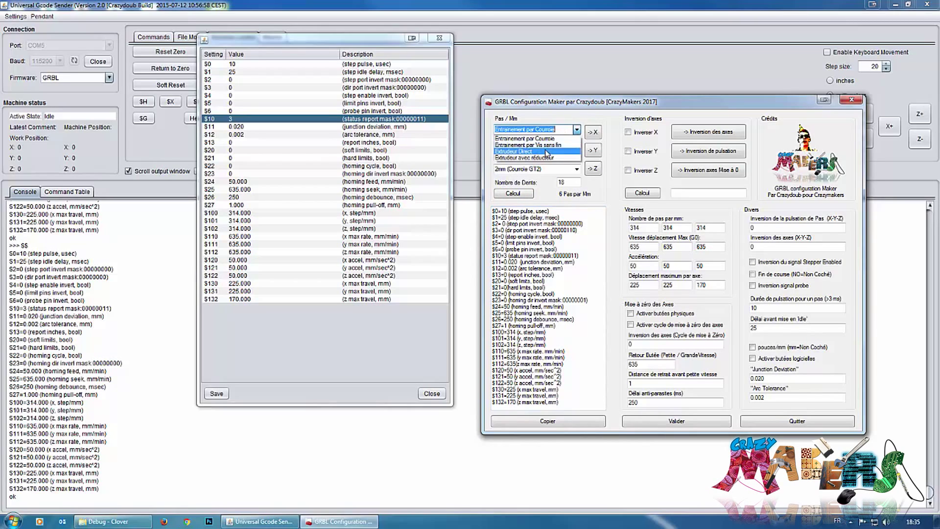
{"action": "left_click", "coordinate": [562, 138]}
{"action": "left_click", "coordinate": [550, 156]}
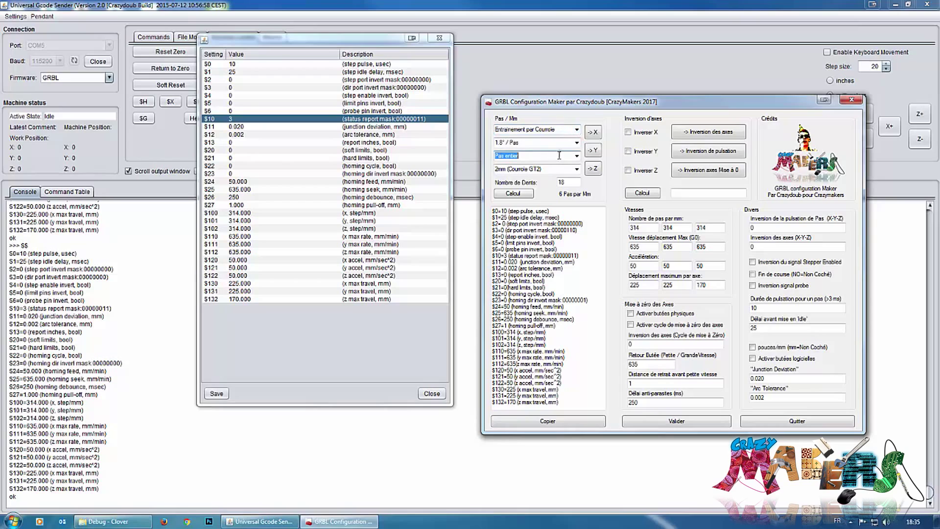
{"action": "left_click", "coordinate": [577, 143]}
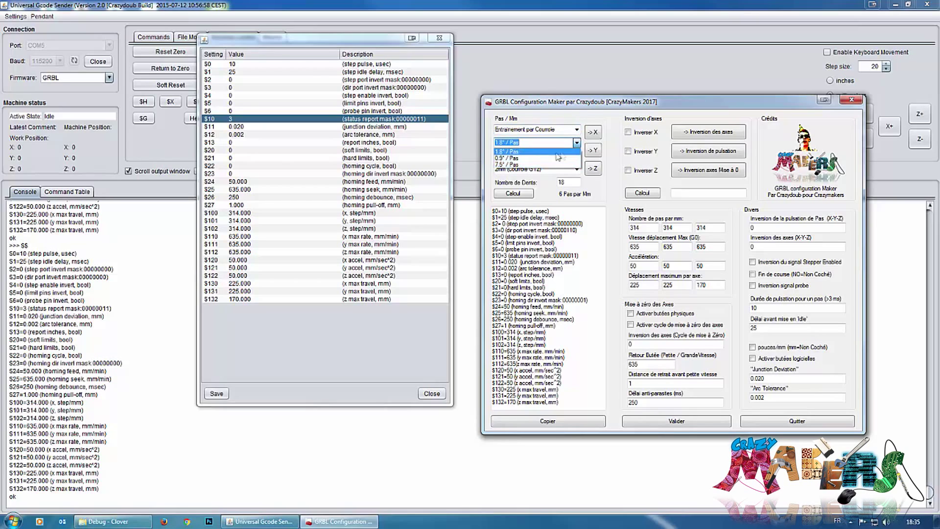
{"action": "left_click", "coordinate": [557, 152]}
{"action": "left_click", "coordinate": [548, 156]}
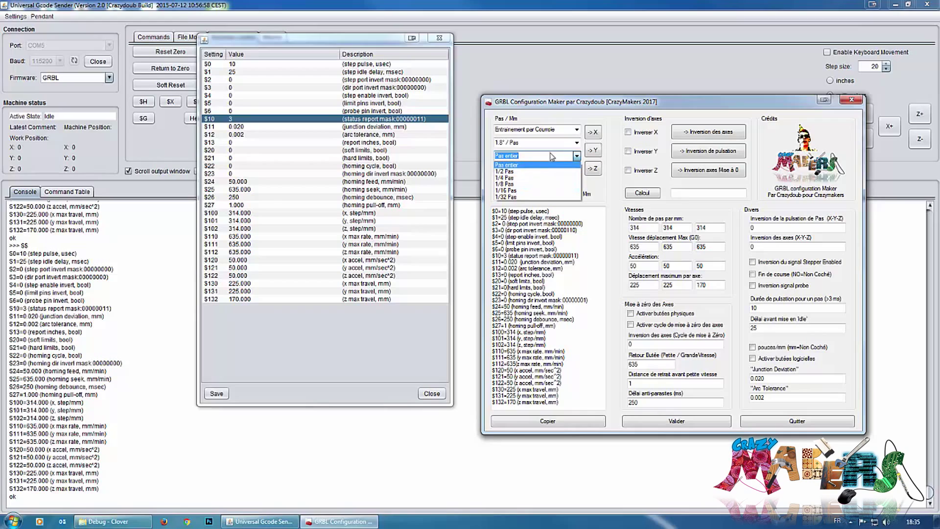
{"action": "left_click", "coordinate": [576, 155]}
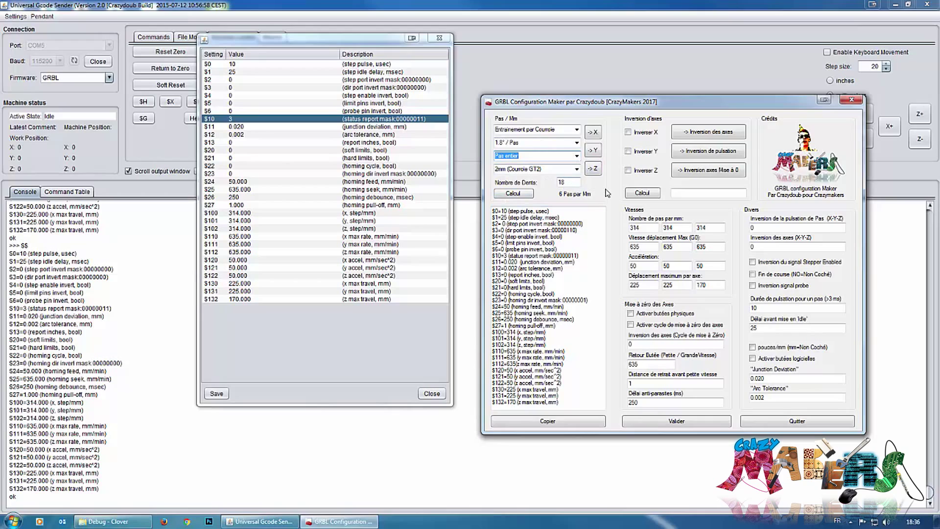
Step: Calculate the steps per mm for Entrainement par Vis sans fin with 1/16 Pas microstepping, using 1.8° per step and the M8 screw
{"action": "left_click", "coordinate": [577, 129]}
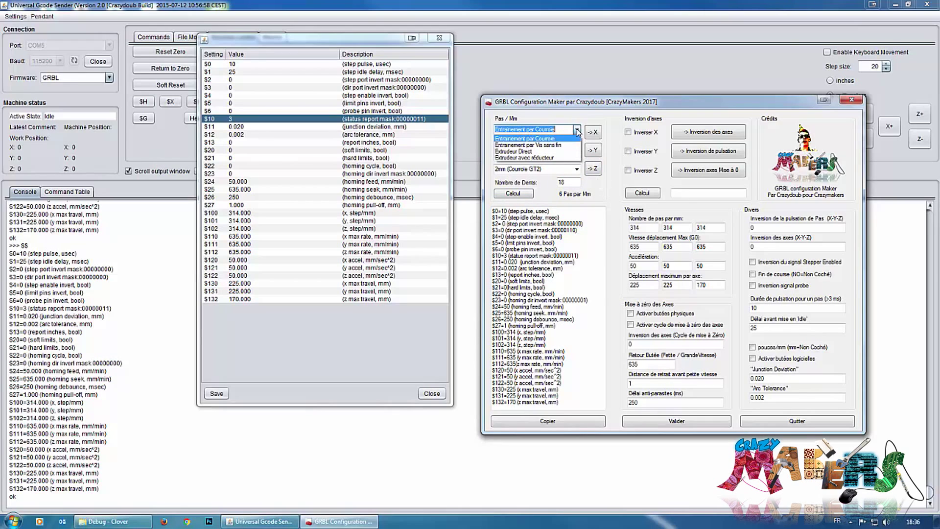
{"action": "left_click", "coordinate": [549, 145]}
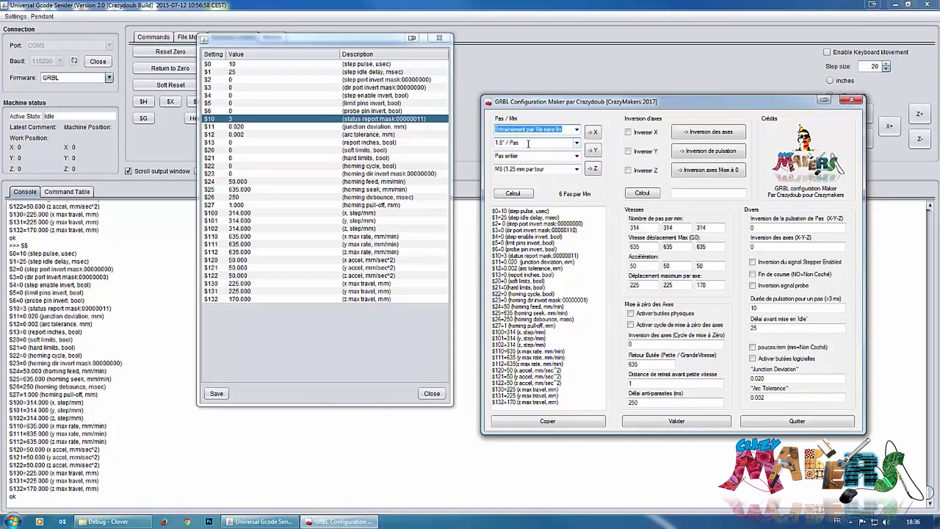
{"action": "left_click", "coordinate": [577, 156]}
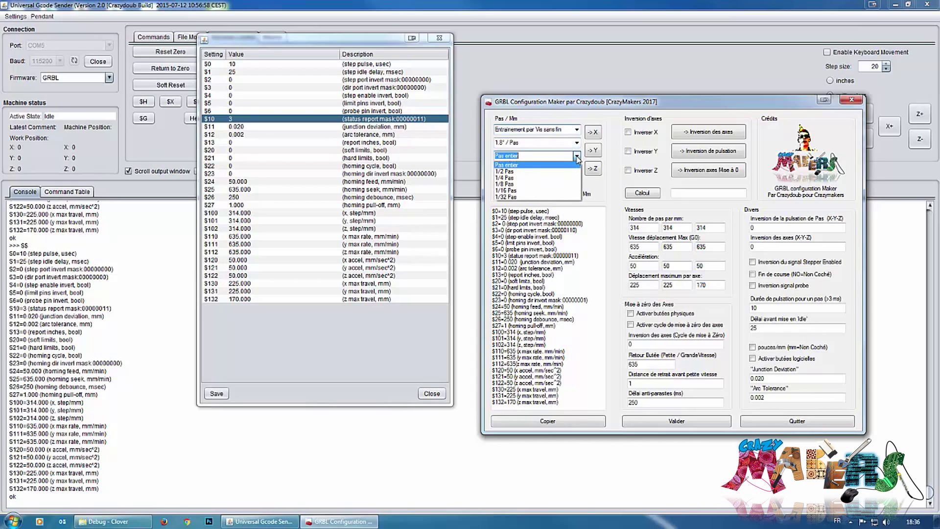
{"action": "left_click", "coordinate": [510, 191]}
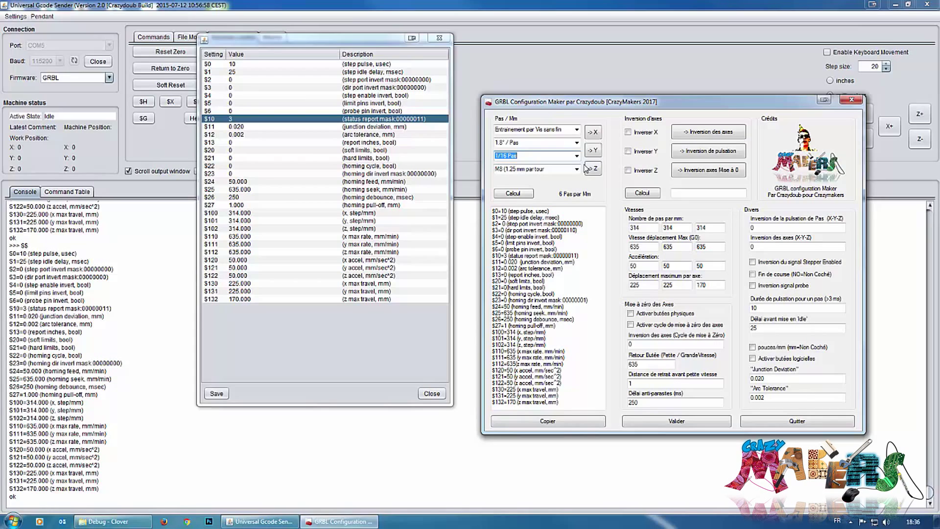
{"action": "left_click", "coordinate": [513, 193]}
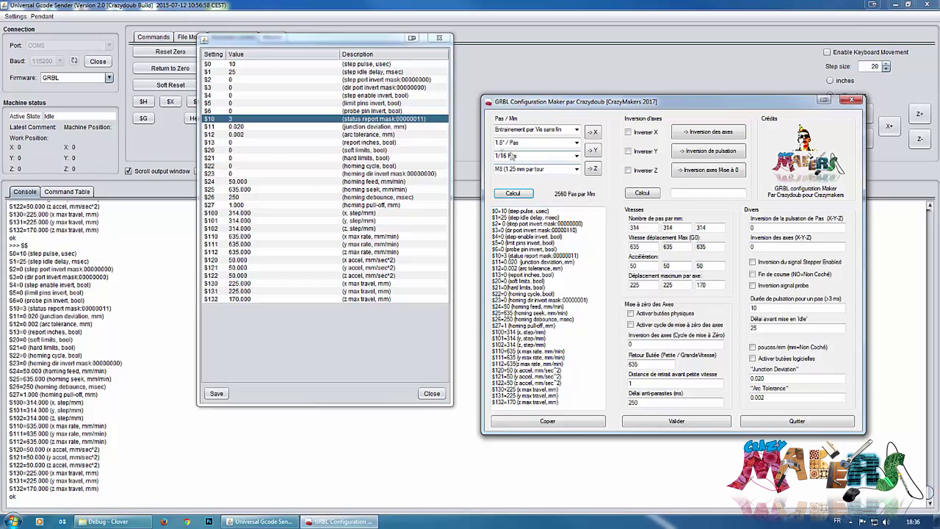
Step: Apply the calculated steps-per-mm value to the X, Y and Z axes
{"action": "left_click", "coordinate": [593, 133]}
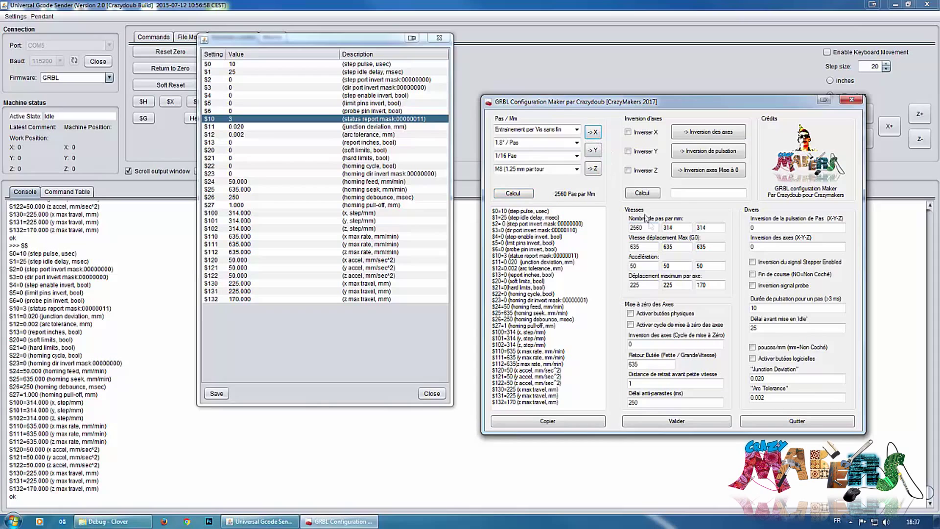
{"action": "left_click", "coordinate": [593, 150]}
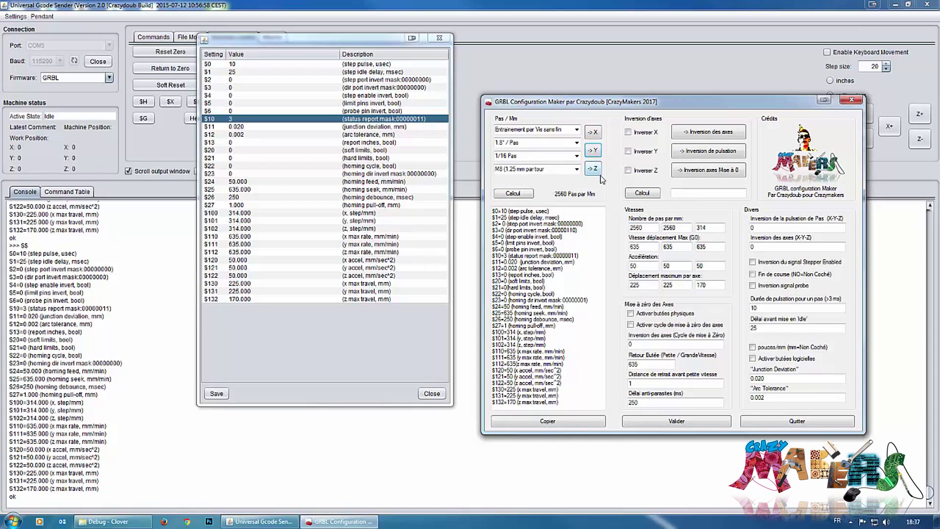
{"action": "left_click", "coordinate": [593, 168]}
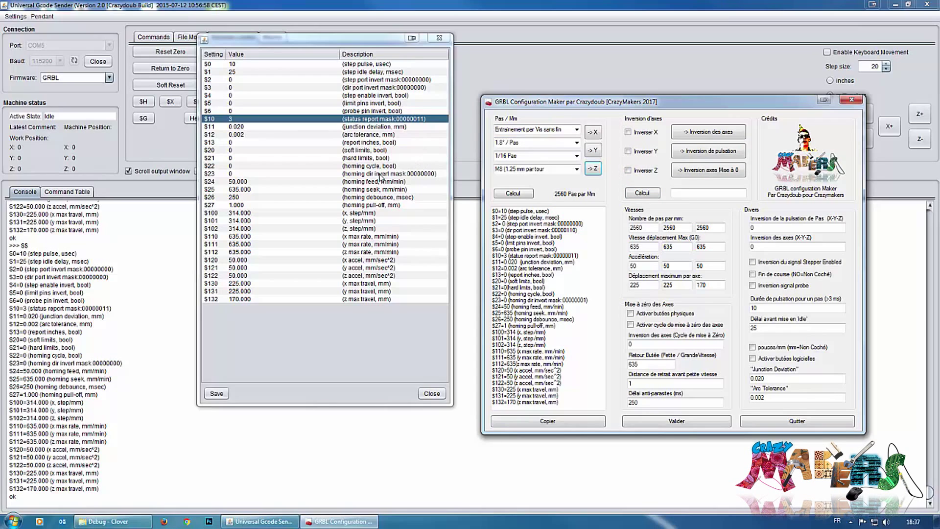
Step: Select only the X and Z axes for inversion and calculate the inversion mask value
{"action": "left_click", "coordinate": [381, 173]}
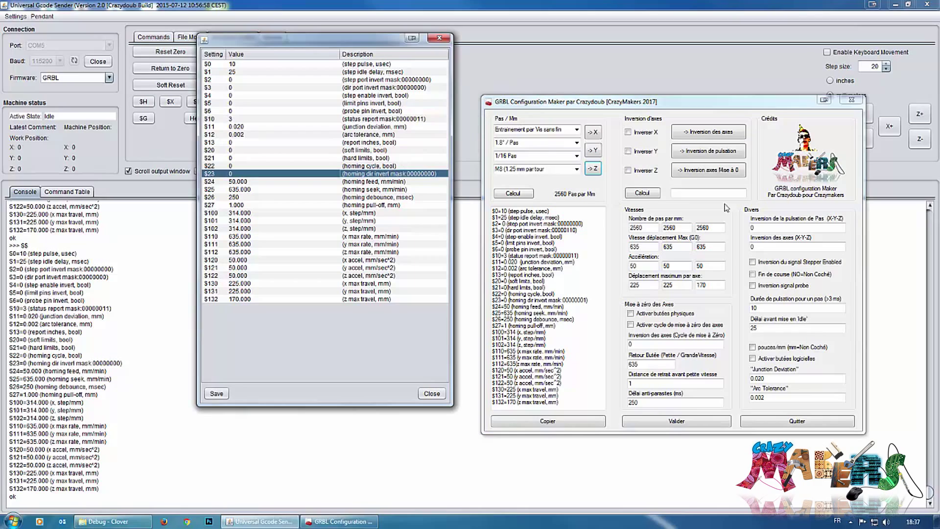
{"action": "left_click", "coordinate": [629, 133]}
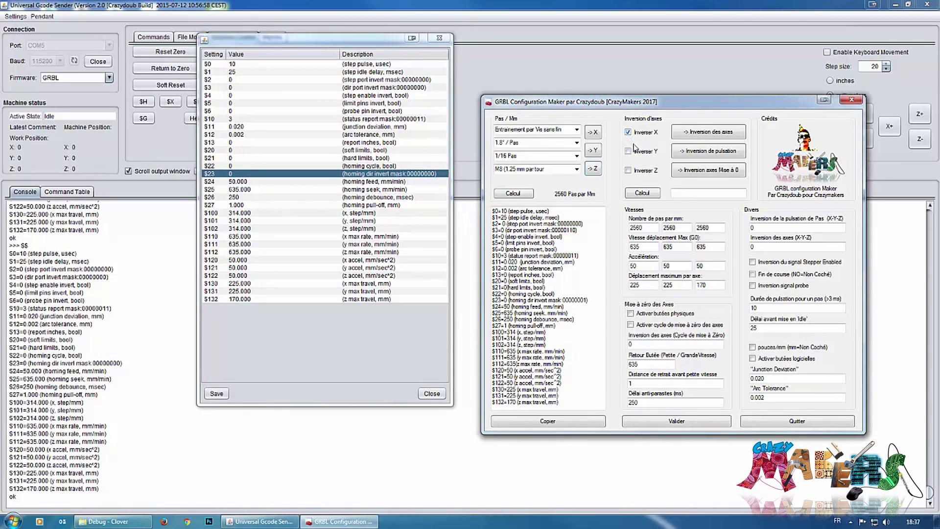
{"action": "left_click", "coordinate": [629, 151]}
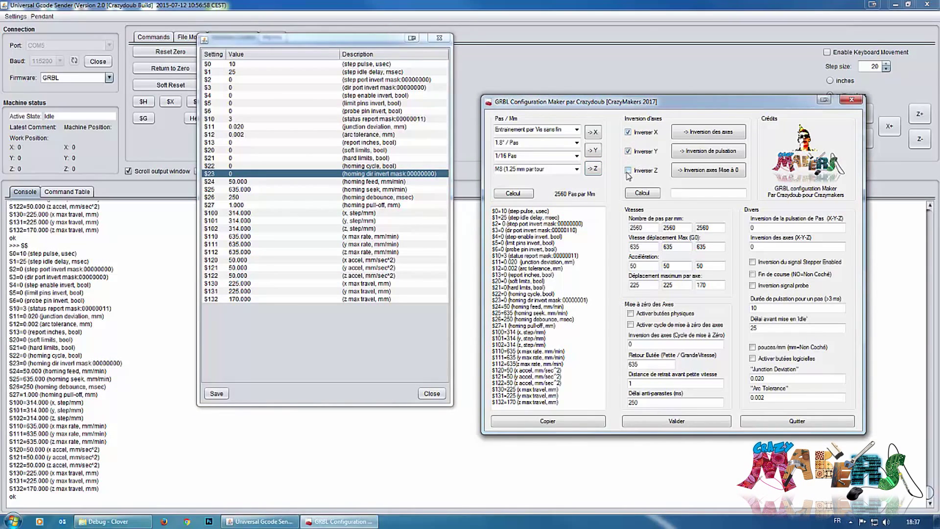
{"action": "left_click", "coordinate": [629, 171]}
{"action": "left_click", "coordinate": [628, 152]}
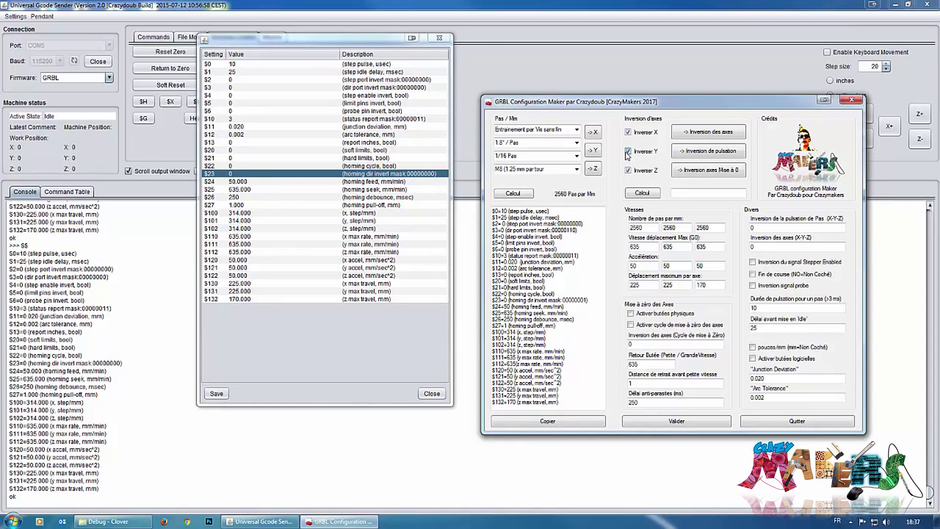
{"action": "left_click", "coordinate": [642, 193]}
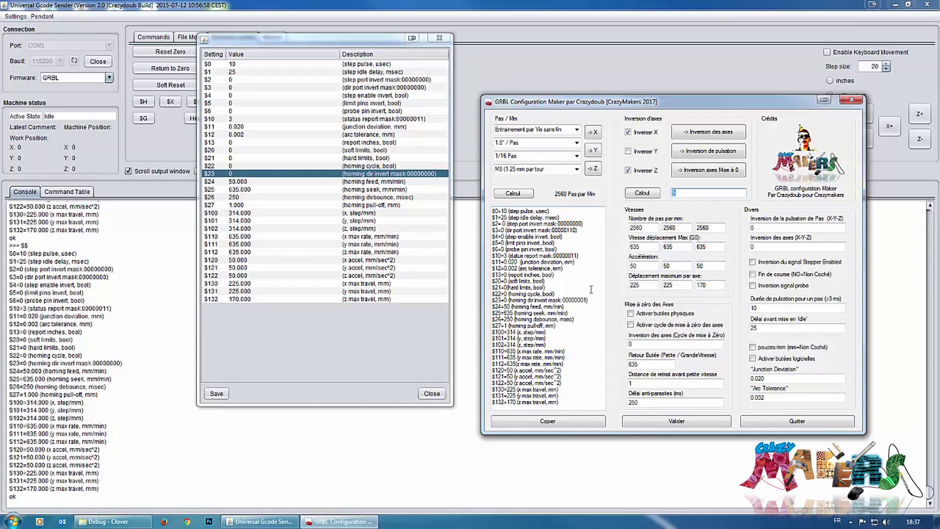
Step: Apply the calculated inversion mask to the axis direction, step pulse and homing direction settings
{"action": "left_click", "coordinate": [706, 133]}
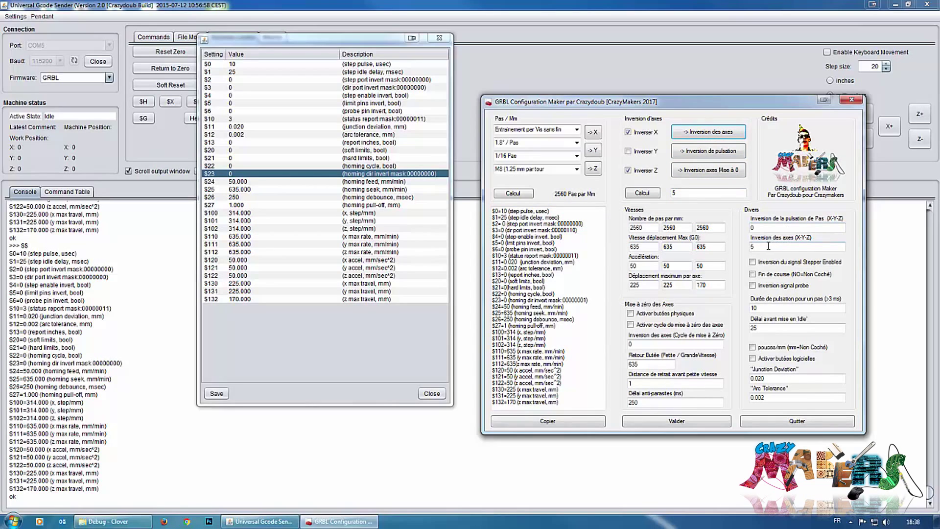
{"action": "double_click", "coordinate": [771, 228]}
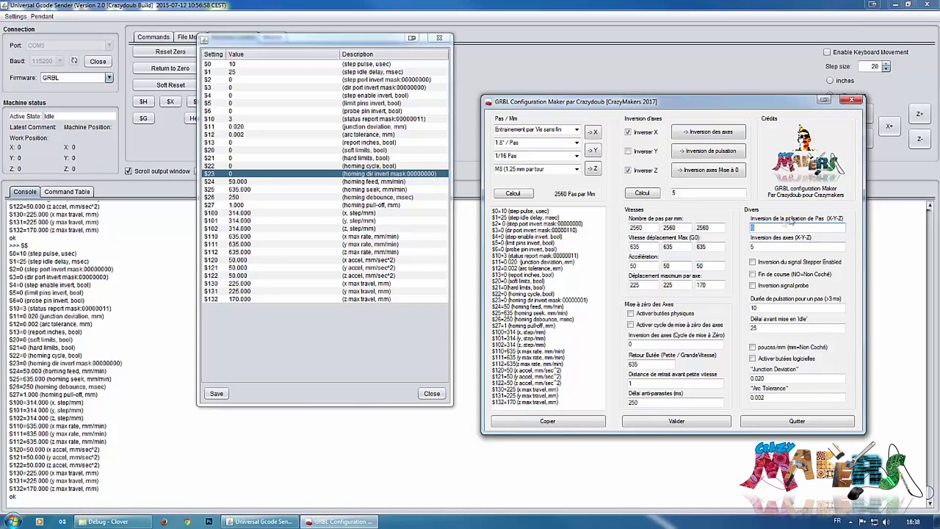
{"action": "left_click", "coordinate": [718, 153]}
{"action": "left_click", "coordinate": [706, 172]}
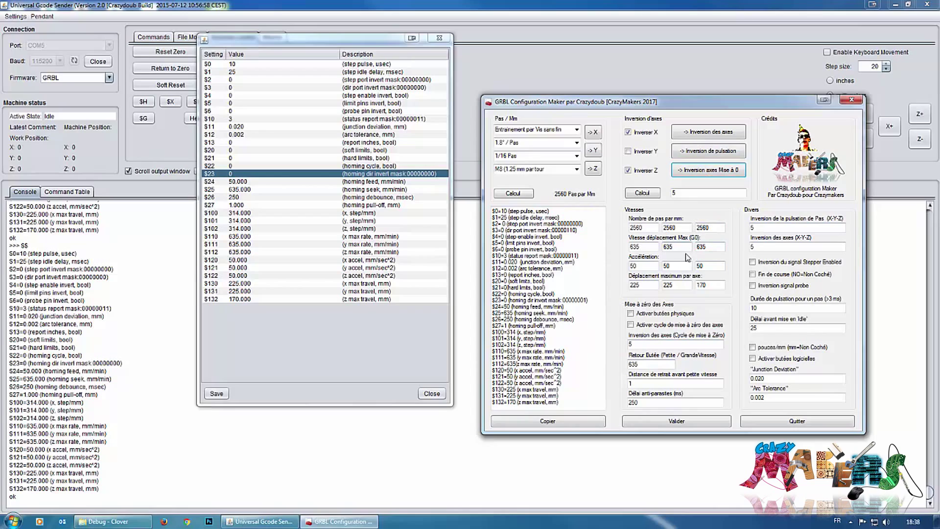
Step: Enable the physical limit switches (Activer butées physiques) and the axes' homing cycle (Activer cycle de mise à zéro des axes)
{"action": "double_click", "coordinate": [654, 247]}
{"action": "left_click", "coordinate": [647, 265]}
{"action": "left_click", "coordinate": [649, 268]}
{"action": "left_click", "coordinate": [631, 314]}
{"action": "left_click", "coordinate": [631, 325]}
{"action": "double_click", "coordinate": [630, 344]}
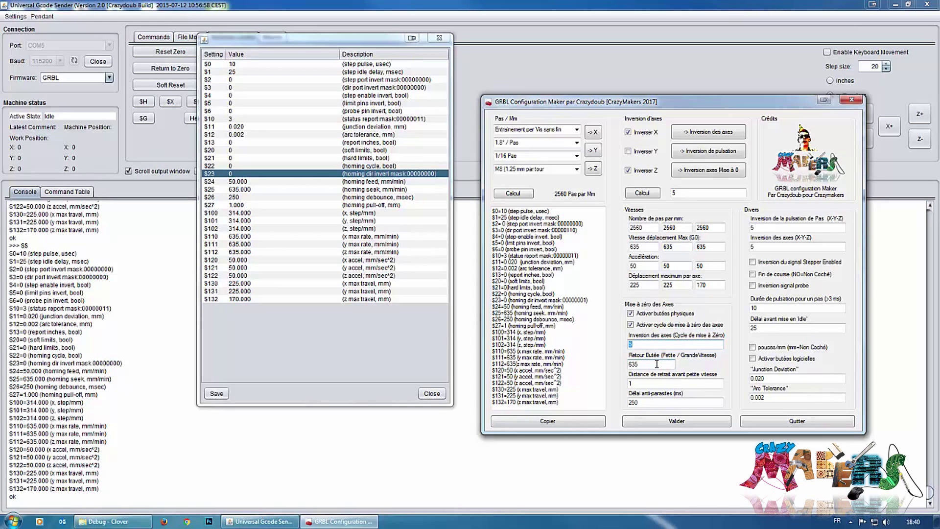
Step: Validate the homing, speed and pulse parameters to generate the updated list of GRBL $ settings
{"action": "left_click", "coordinate": [660, 383]}
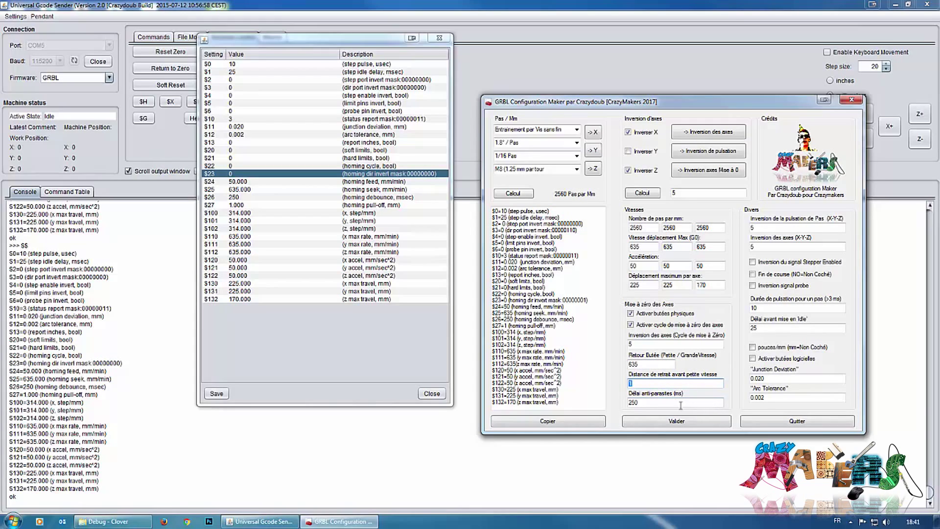
{"action": "double_click", "coordinate": [639, 403]}
{"action": "left_click", "coordinate": [794, 306]}
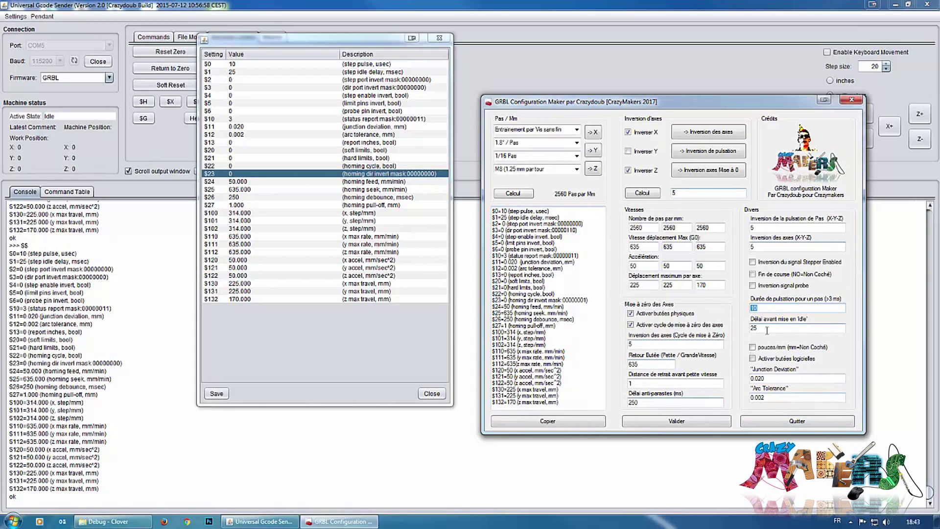
{"action": "left_click", "coordinate": [678, 422]}
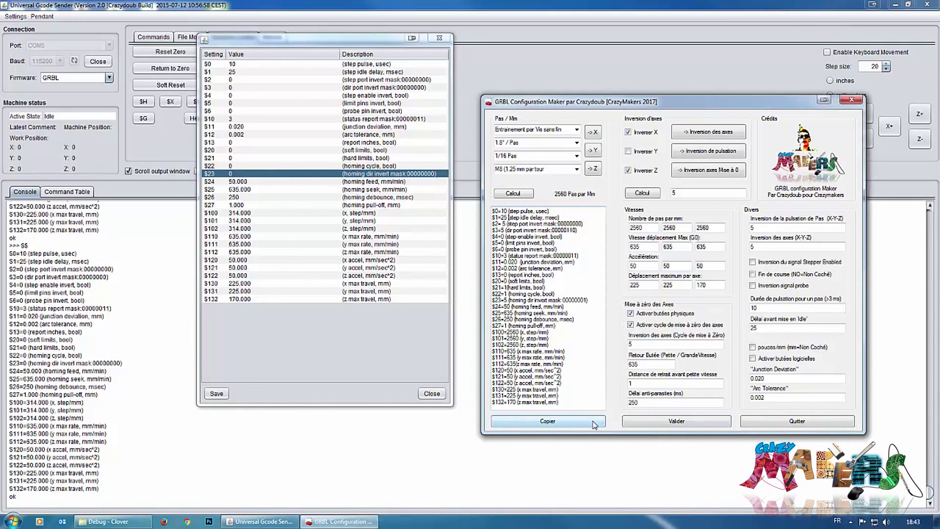
Step: Copy the generated settings and save them as the G-code file Gcode-Firmware.nc on the desktop (Bureau)
{"action": "left_click", "coordinate": [556, 424]}
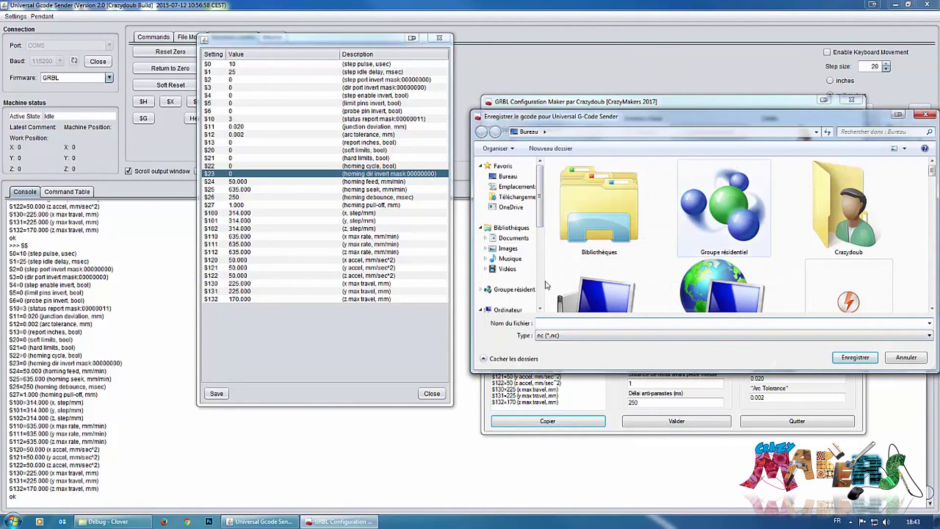
{"action": "left_click", "coordinate": [508, 176]}
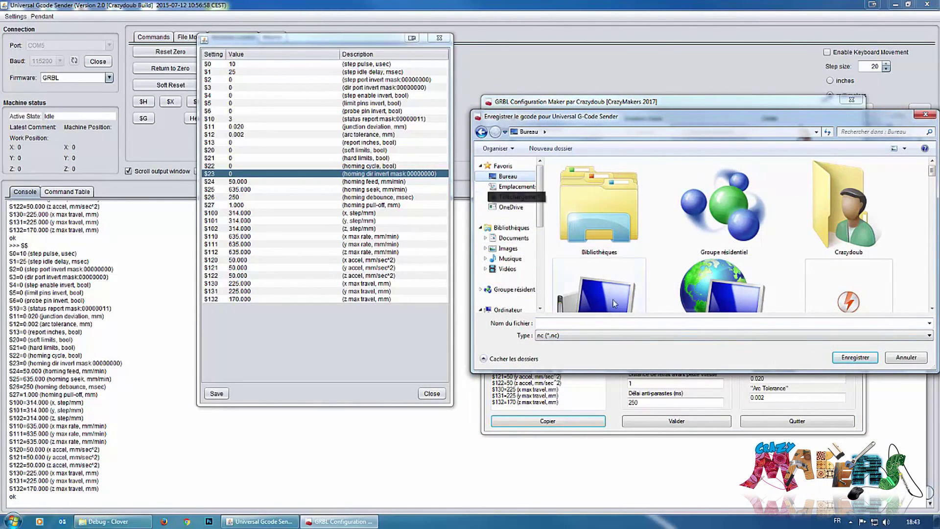
{"action": "left_click", "coordinate": [556, 322]}
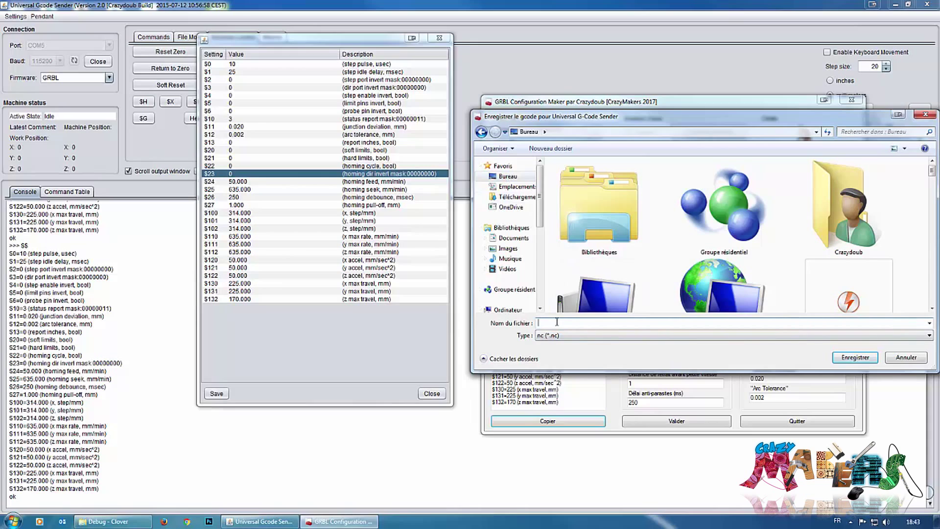
{"action": "type", "text": "Gcode Firmware"}
{"action": "key", "text": "Return"}
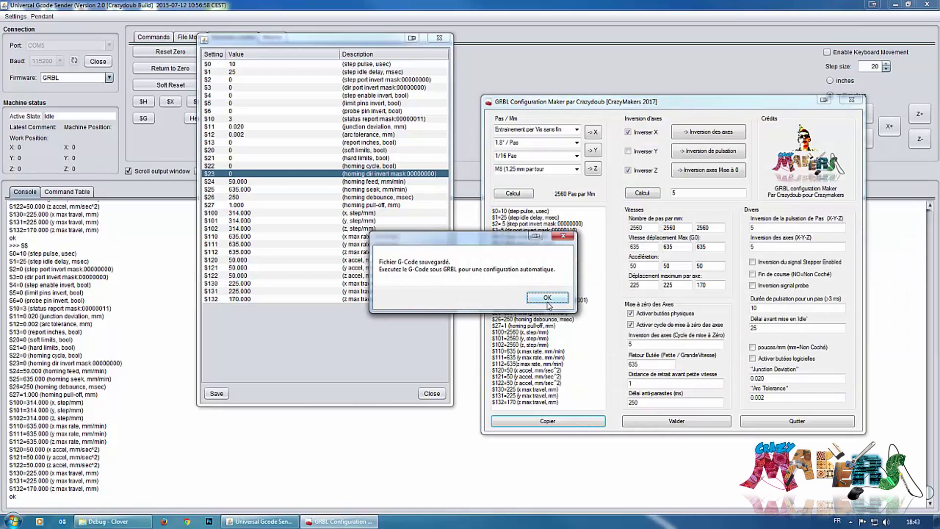
{"action": "left_click", "coordinate": [549, 299]}
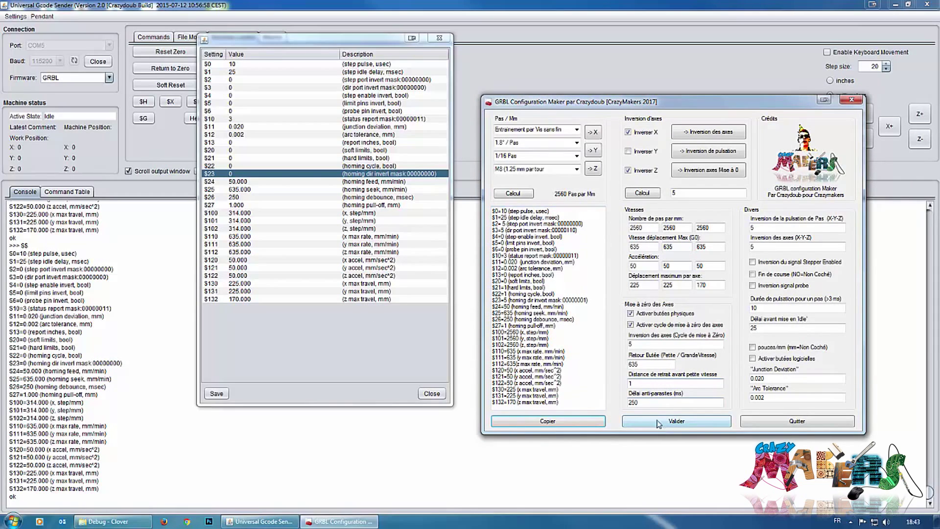
Step: Switch to Universal Gcode Sender and close its open firmware settings window
{"action": "left_click_drag", "start_coordinate": [507, 282], "coordinate": [491, 282]}
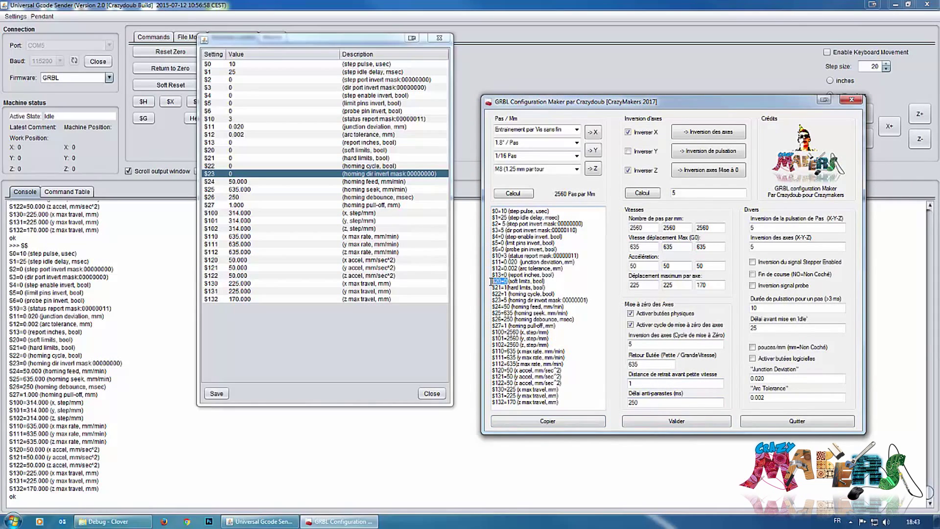
{"action": "left_click", "coordinate": [212, 41]}
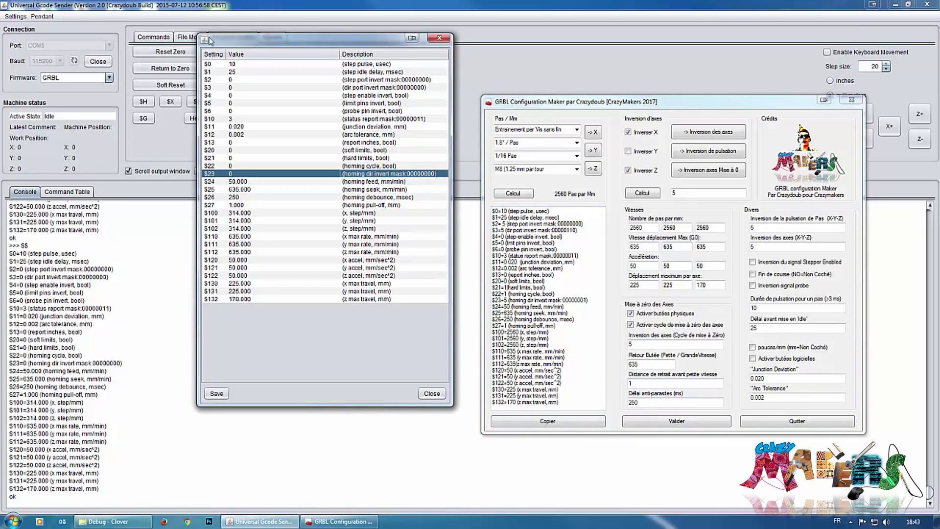
{"action": "left_click", "coordinate": [440, 391]}
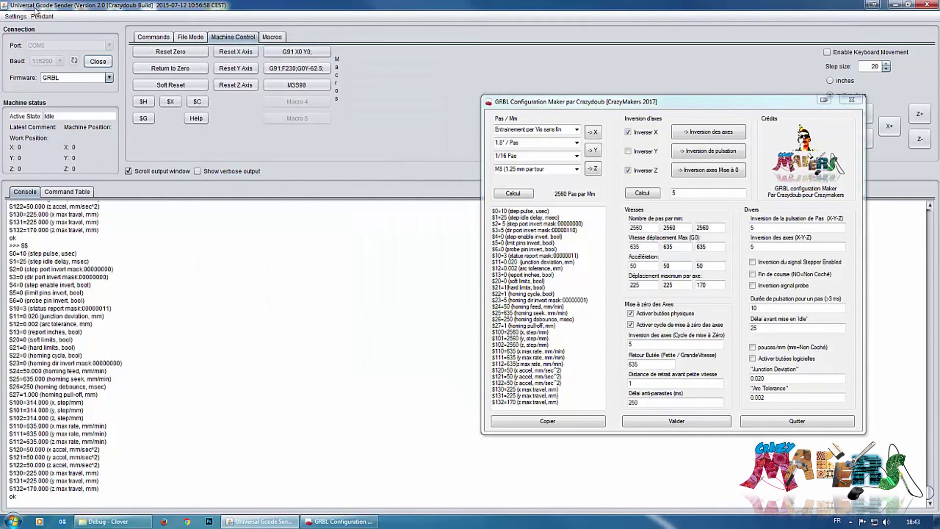
Step: Reopen the GRBL firmware settings to check the parameters stored on the controller, and close them again
{"action": "left_click", "coordinate": [15, 16]}
{"action": "mouse_move", "coordinate": [40, 38]}
{"action": "left_click", "coordinate": [91, 39]}
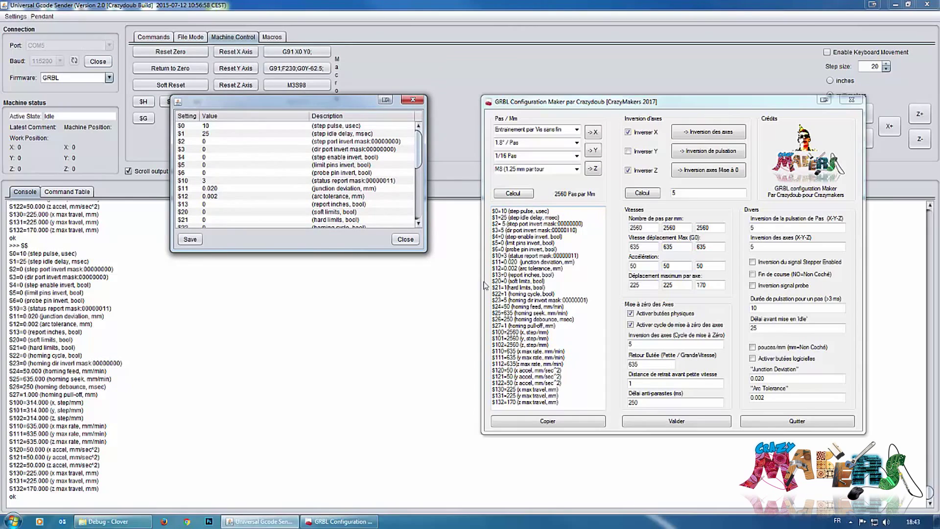
{"action": "left_click", "coordinate": [413, 100]}
Step: Copy $10=3 from the generated settings list and send it to the controller as a single command
{"action": "left_click", "coordinate": [190, 36]}
{"action": "left_click", "coordinate": [153, 37]}
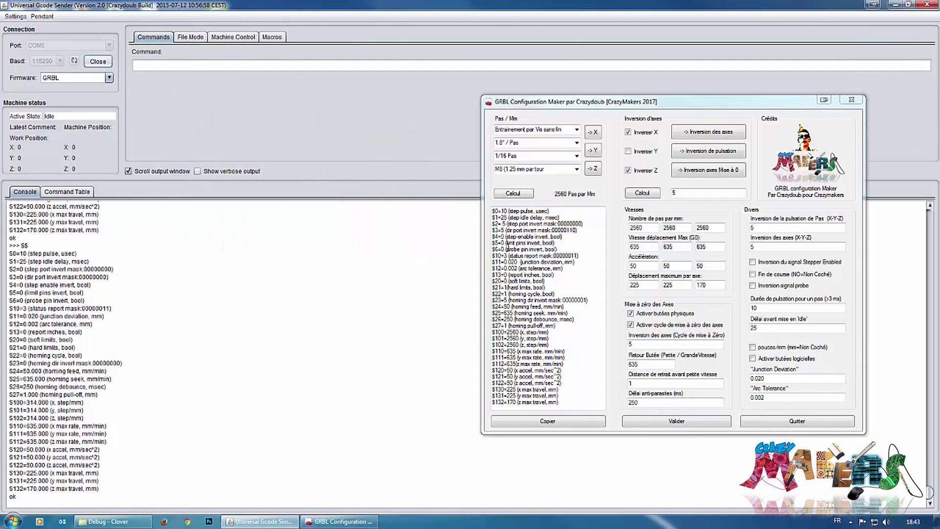
{"action": "left_click_drag", "start_coordinate": [507, 255], "coordinate": [488, 258]}
{"action": "key", "text": "ctrl+c"}
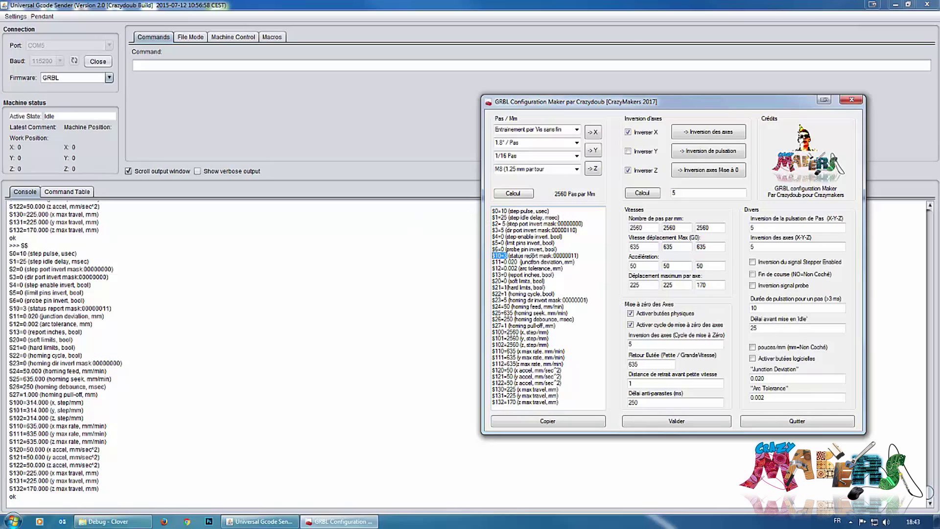
{"action": "left_click", "coordinate": [196, 65]}
{"action": "key", "text": "ctrl+v"}
{"action": "key", "text": "Return"}
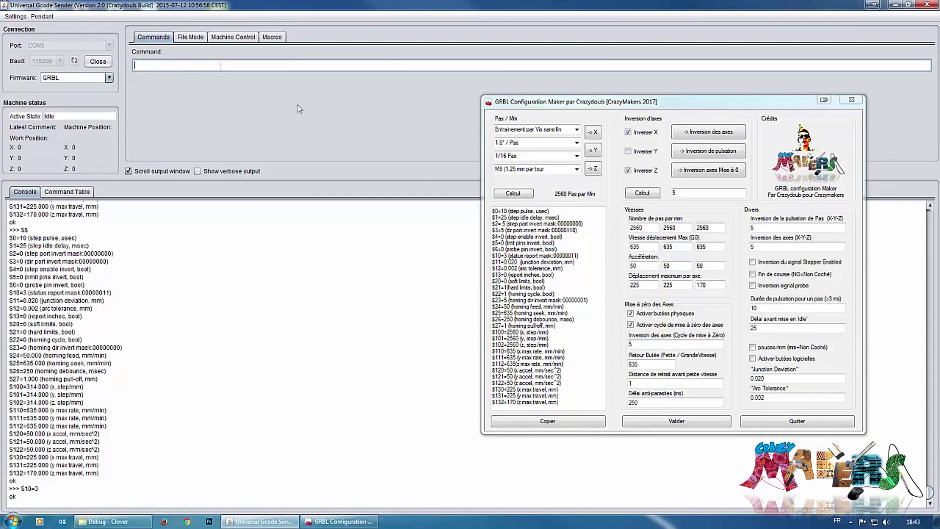
Step: Load the file Gcode-Firmware.nc from the desktop (Bureau) for sending to the machine
{"action": "left_click", "coordinate": [190, 37]}
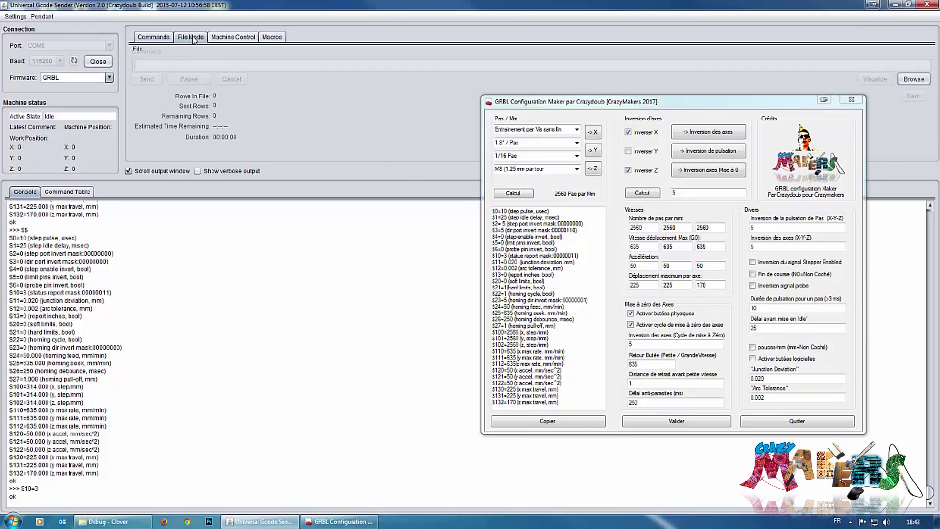
{"action": "left_click", "coordinate": [914, 79]}
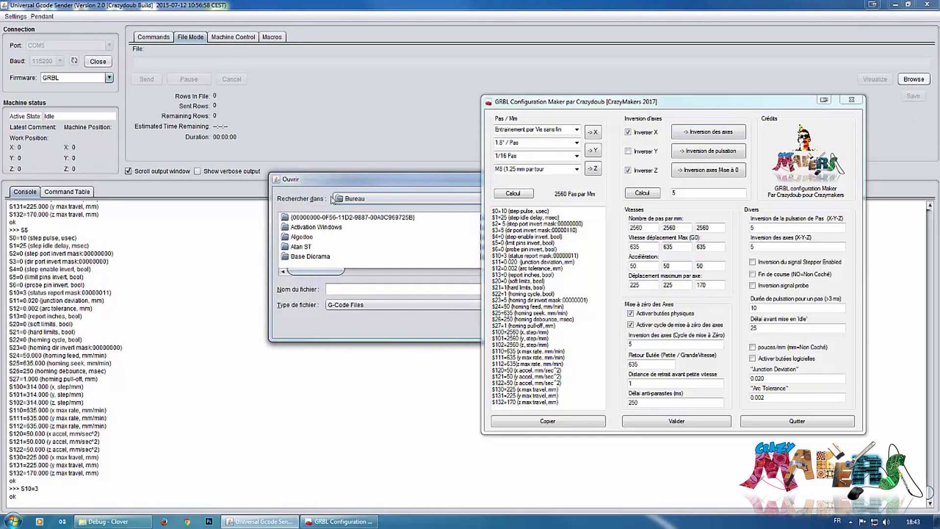
{"action": "left_click_drag", "start_coordinate": [358, 181], "coordinate": [119, 152]}
{"action": "left_click_drag", "start_coordinate": [98, 247], "coordinate": [345, 247]}
{"action": "right_click", "coordinate": [280, 222]}
{"action": "left_click", "coordinate": [267, 221]}
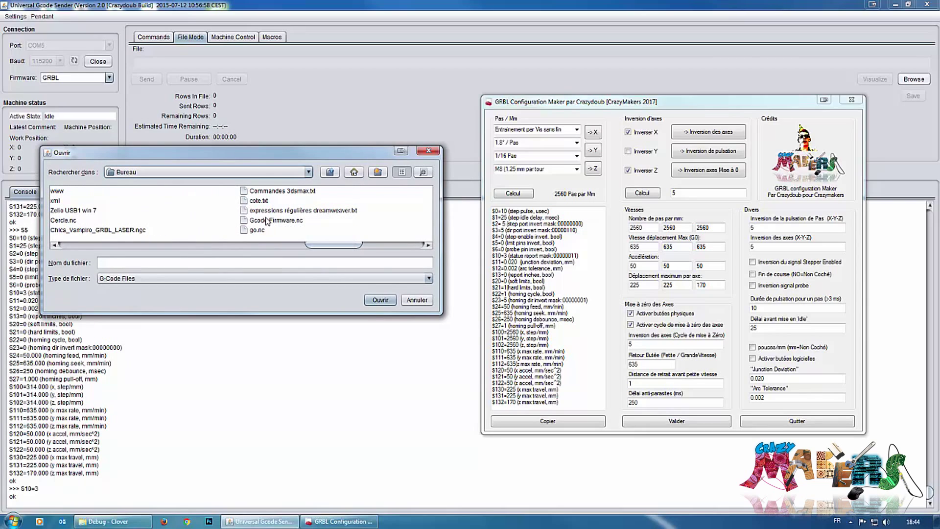
{"action": "left_click", "coordinate": [267, 222]}
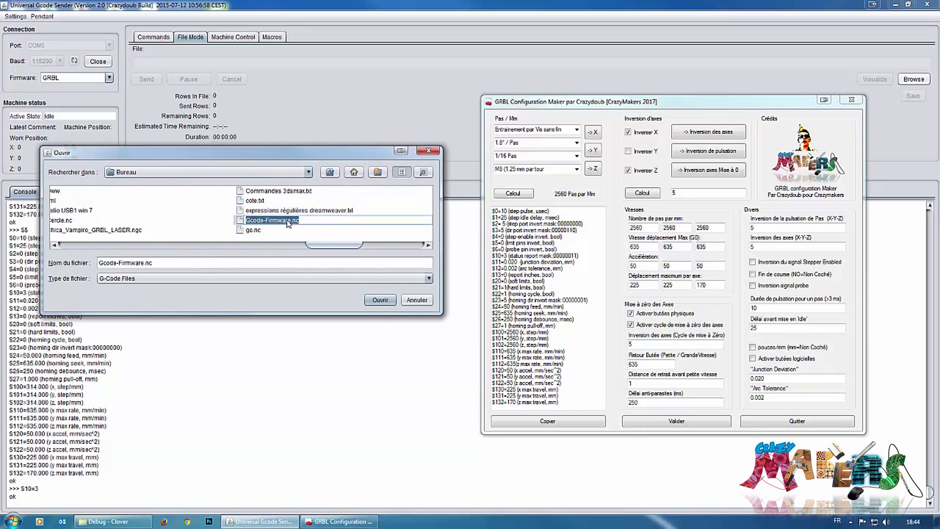
{"action": "left_click", "coordinate": [380, 299]}
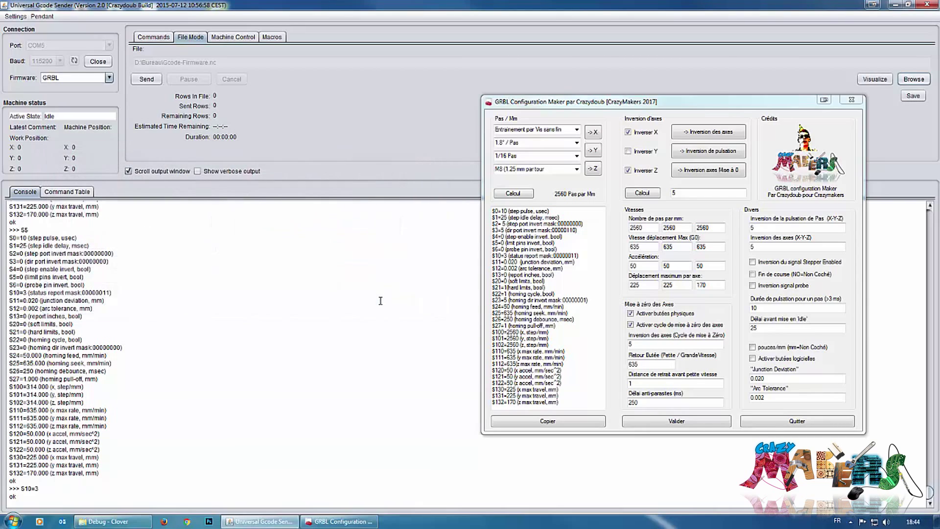
Step: Send the loaded Gcode-Firmware.nc file to the controller and dismiss the completion message
{"action": "left_click", "coordinate": [147, 79]}
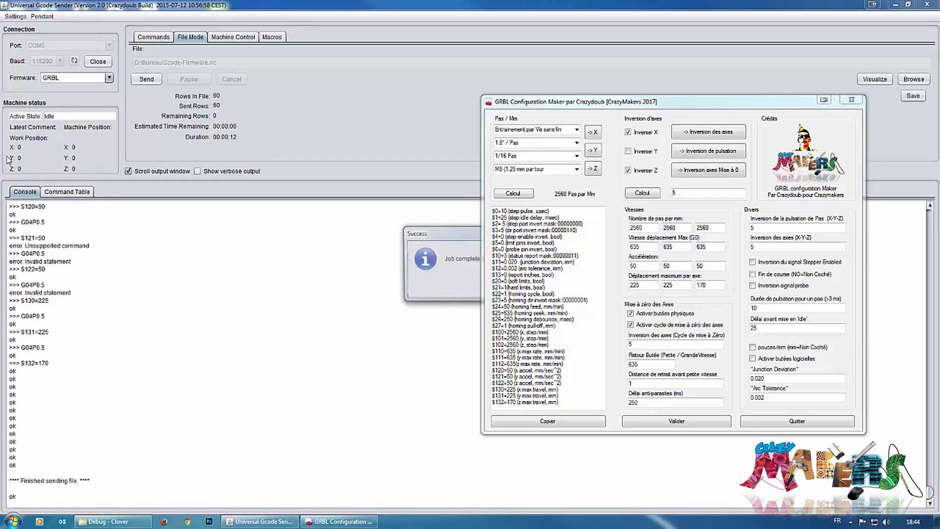
{"action": "left_click_drag", "start_coordinate": [448, 239], "coordinate": [250, 238]}
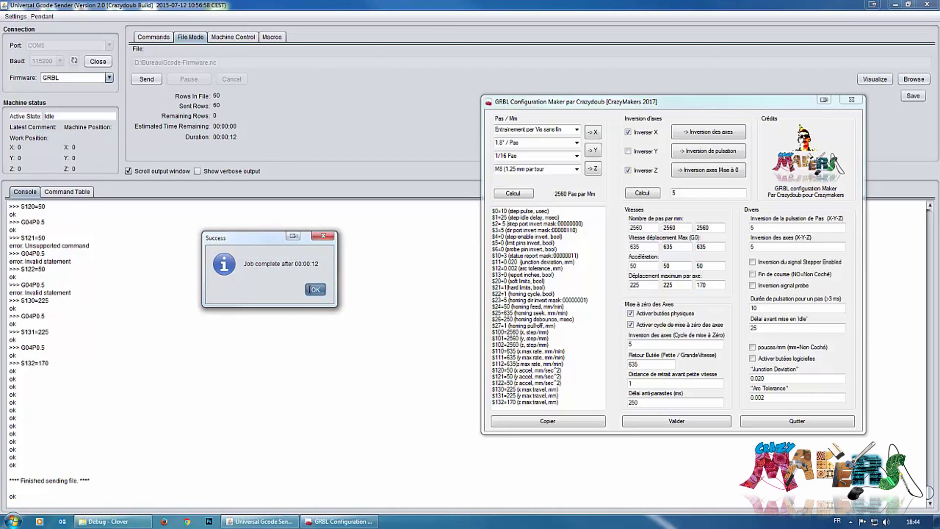
{"action": "left_click", "coordinate": [315, 290]}
Step: Open the GRBL firmware settings to check which parameters the controller accepted, and close them
{"action": "left_click", "coordinate": [16, 16]}
{"action": "mouse_move", "coordinate": [44, 46]}
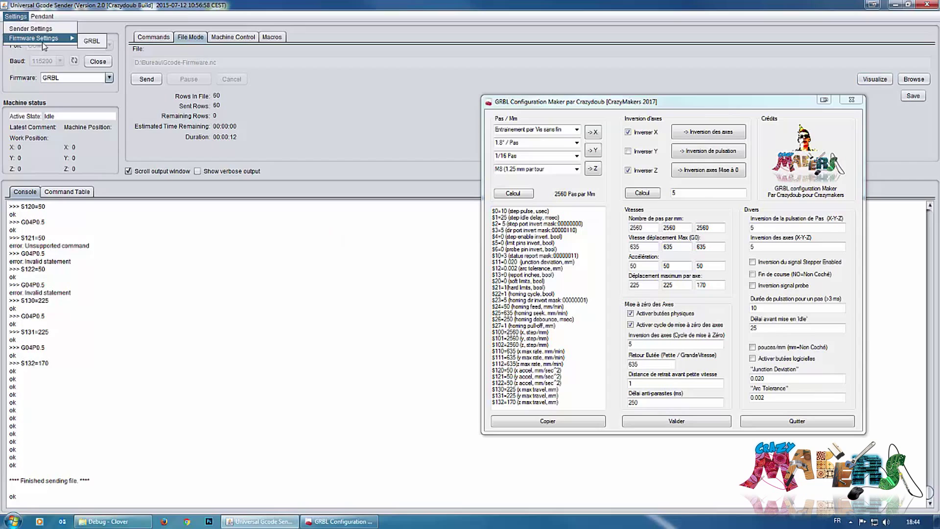
{"action": "left_click", "coordinate": [93, 42]}
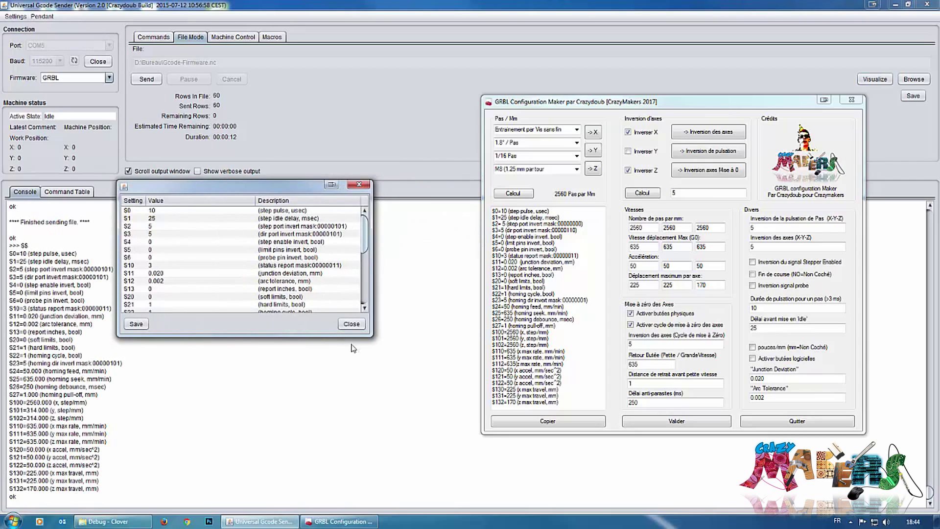
{"action": "left_click", "coordinate": [231, 43]}
{"action": "left_click", "coordinate": [234, 40]}
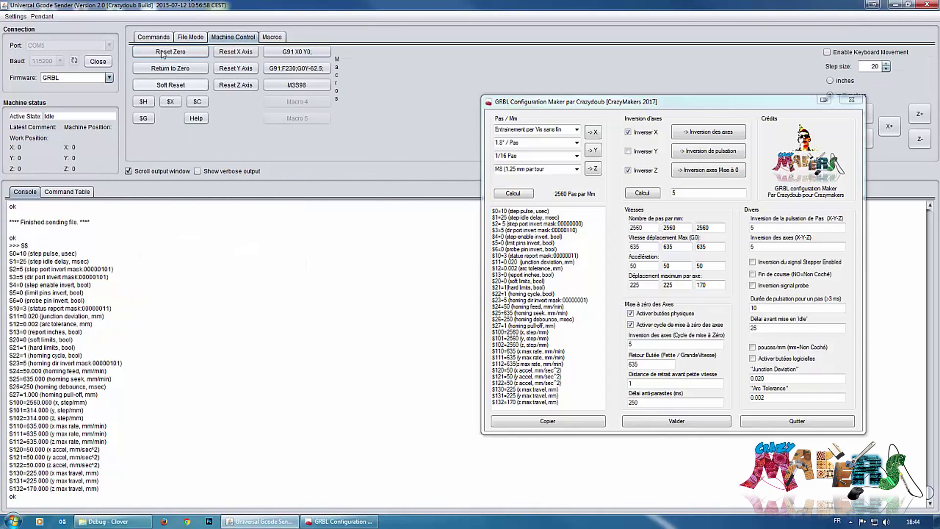
Step: Send Gcode-Firmware.nc to the controller a second time and close the job completion message
{"action": "left_click", "coordinate": [190, 37]}
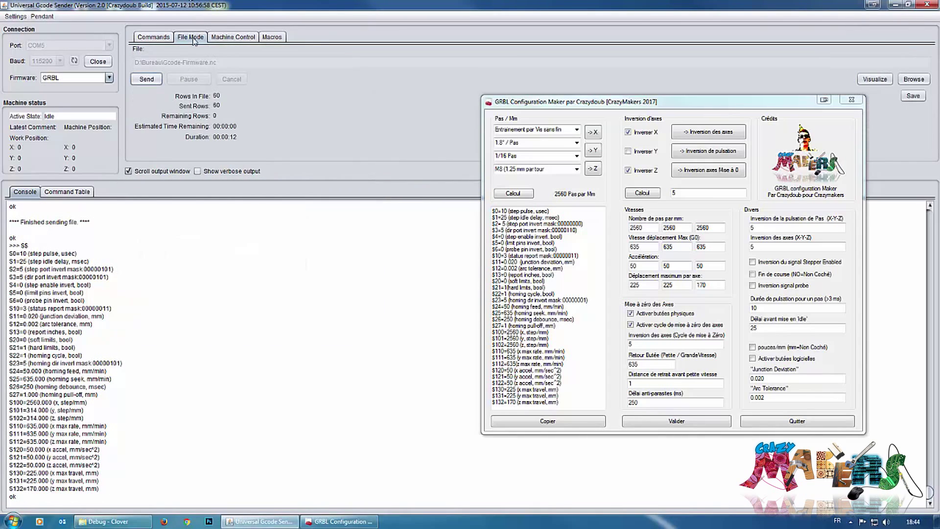
{"action": "left_click", "coordinate": [144, 79]}
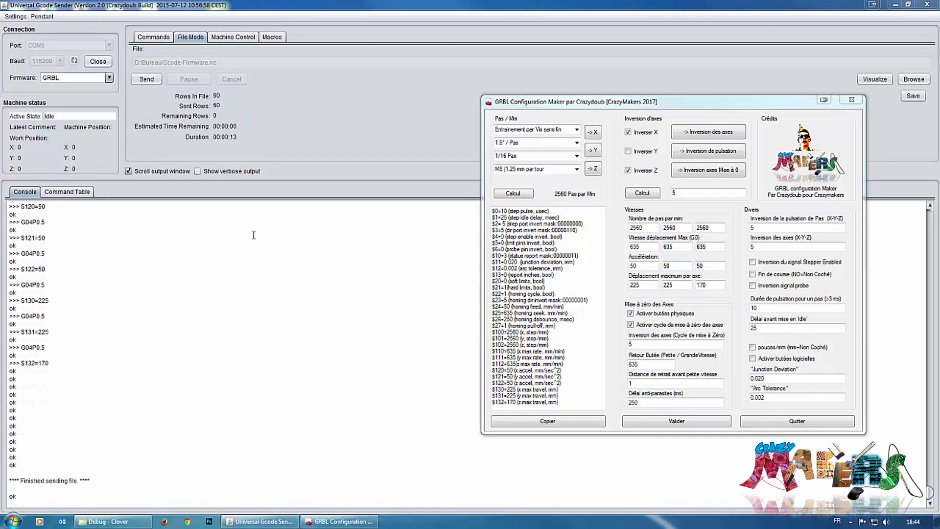
{"action": "left_click_drag", "start_coordinate": [474, 228], "coordinate": [258, 228]}
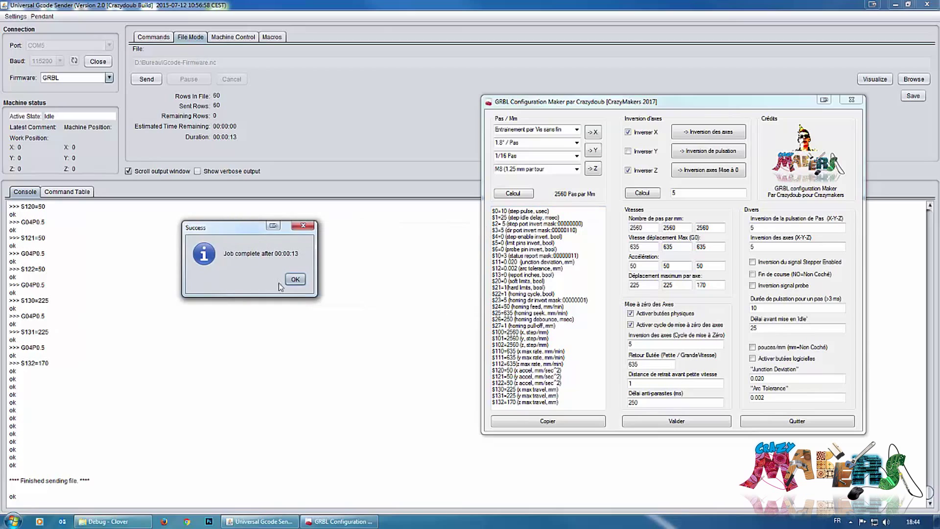
{"action": "left_click", "coordinate": [295, 279]}
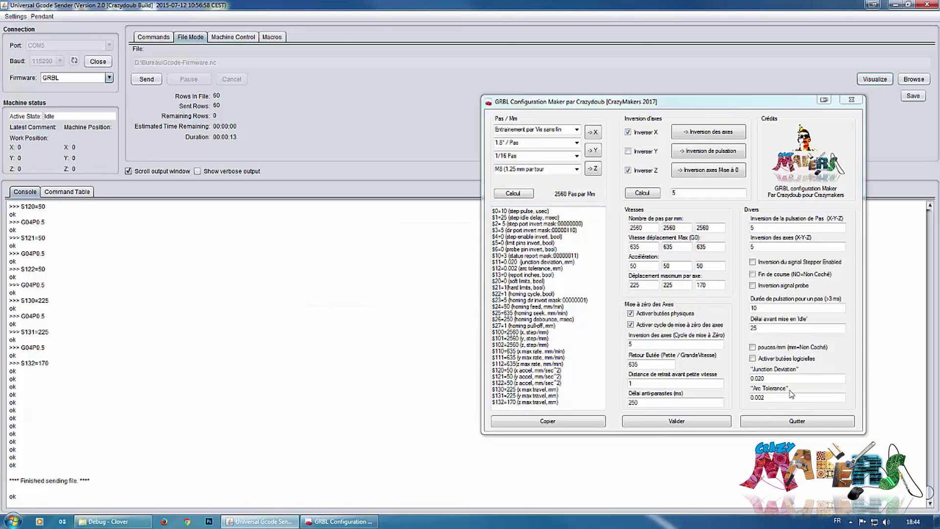
Step: Reopen the GRBL firmware settings, enlarge the window to show every parameter, and review the stored values
{"action": "left_click", "coordinate": [15, 16]}
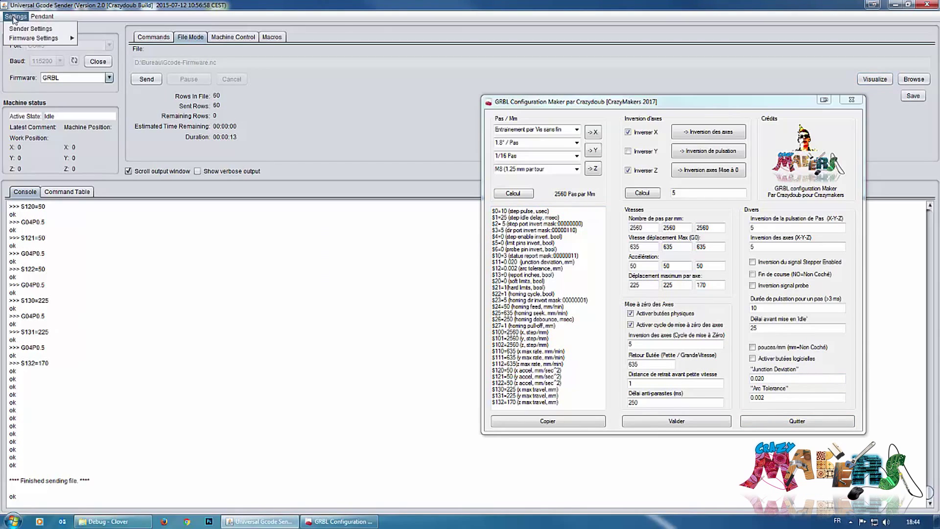
{"action": "mouse_move", "coordinate": [40, 37]}
{"action": "left_click", "coordinate": [93, 39]}
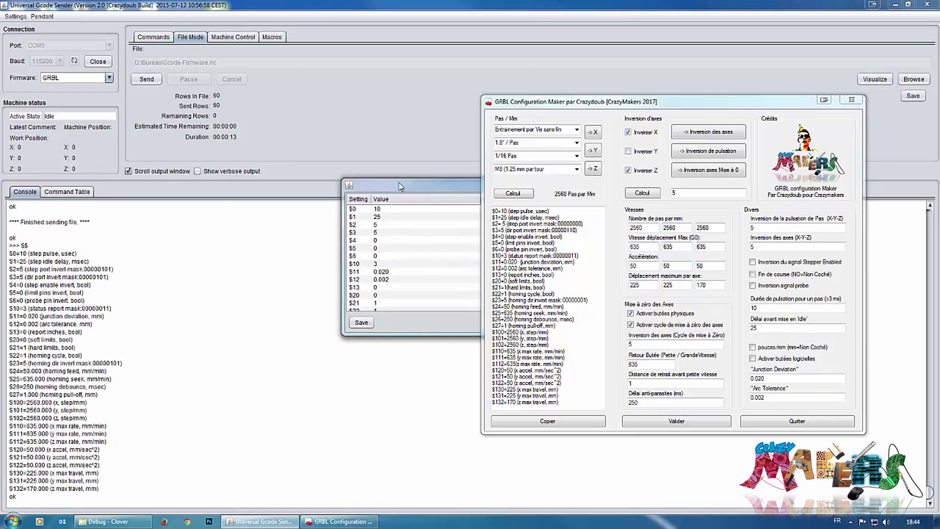
{"action": "left_click_drag", "start_coordinate": [400, 186], "coordinate": [195, 76]}
{"action": "left_click_drag", "start_coordinate": [215, 223], "coordinate": [266, 443]}
{"action": "left_click", "coordinate": [182, 225]}
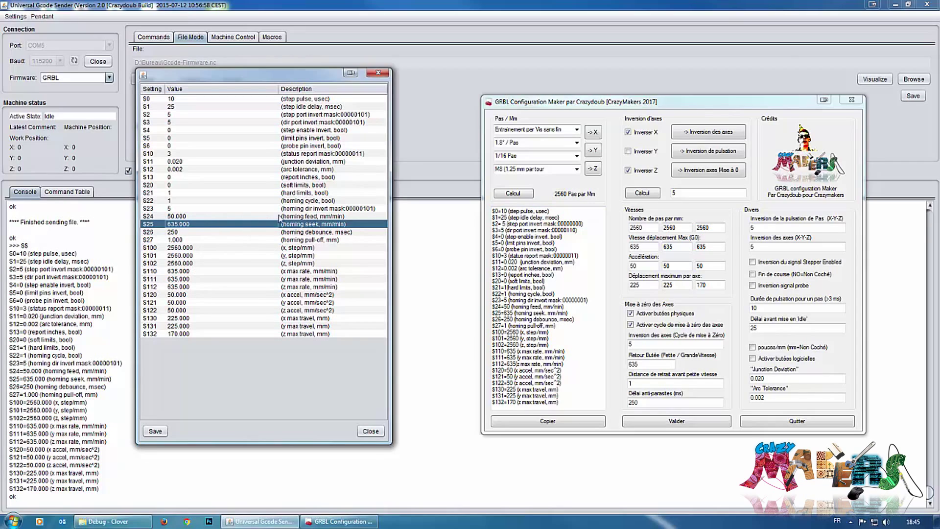
Step: In GRBL Configuration Maker, compare the input fields for the Extrudeur Direct, Extrudeur avec réducteur and Entrainement par Courroie drive types
{"action": "left_click", "coordinate": [752, 246]}
{"action": "left_click", "coordinate": [577, 129]}
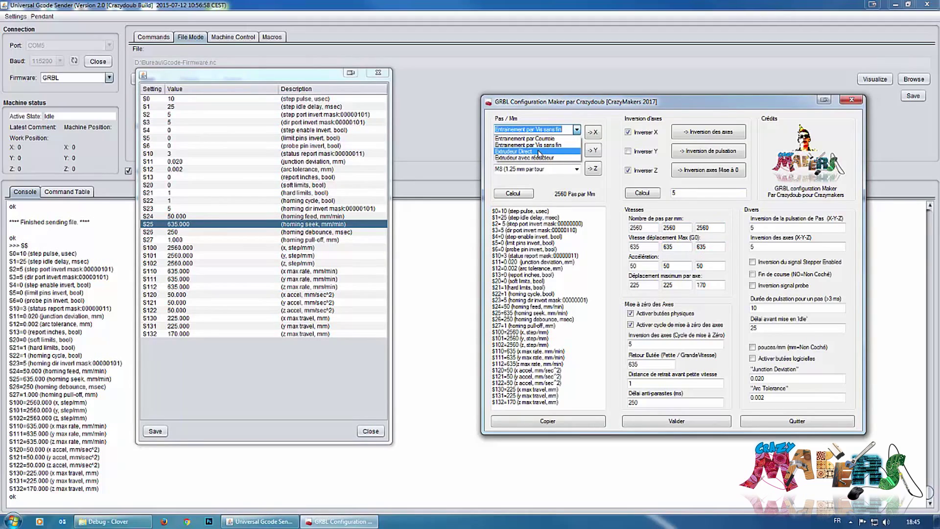
{"action": "left_click", "coordinate": [539, 152]}
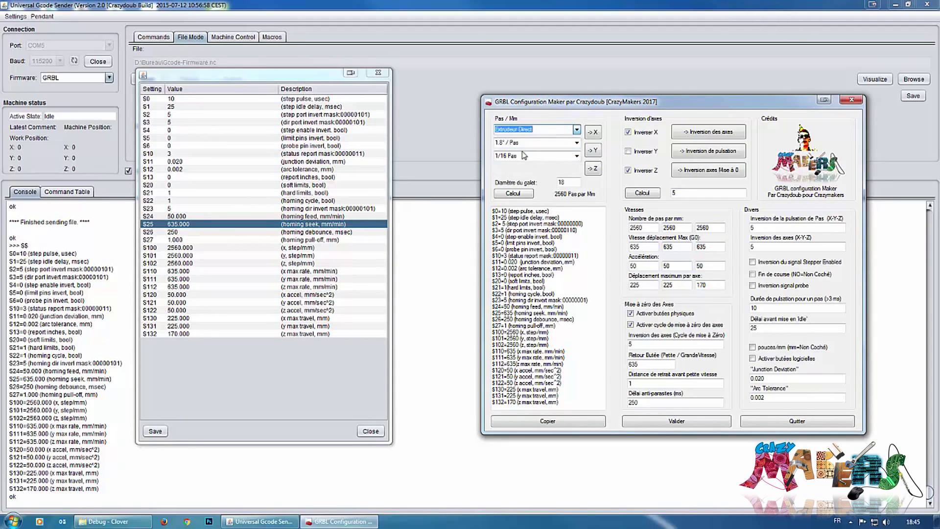
{"action": "scroll", "coordinate": [555, 130], "scroll_direction": "down", "scroll_amount": 1}
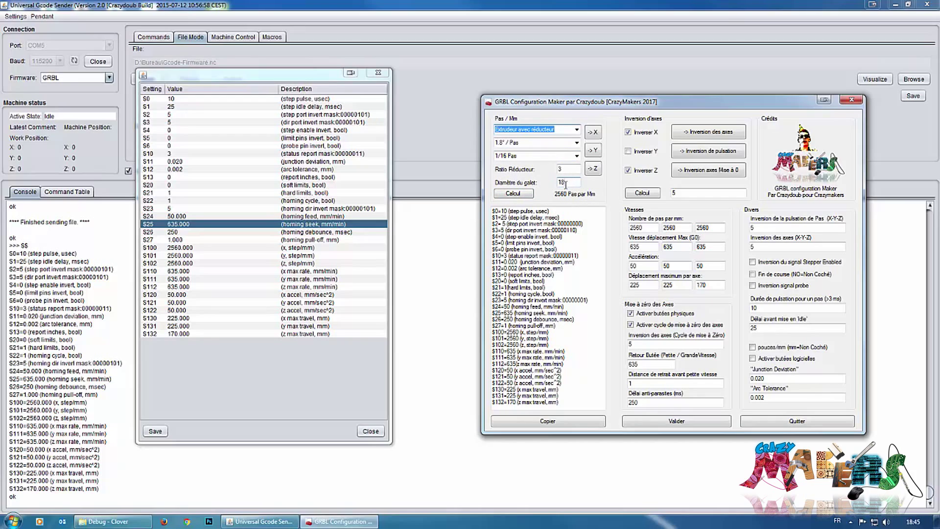
{"action": "left_click", "coordinate": [577, 129]}
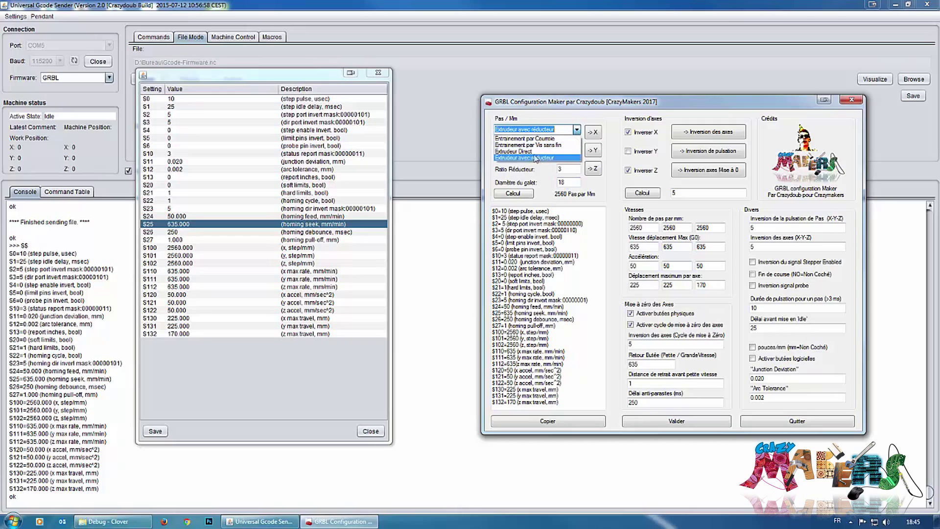
{"action": "left_click", "coordinate": [531, 152]}
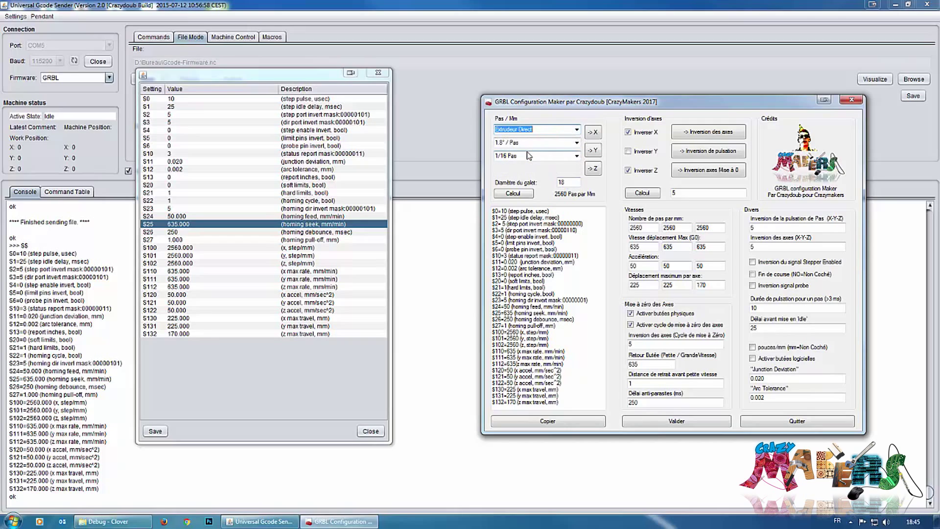
{"action": "key", "text": "Down"}
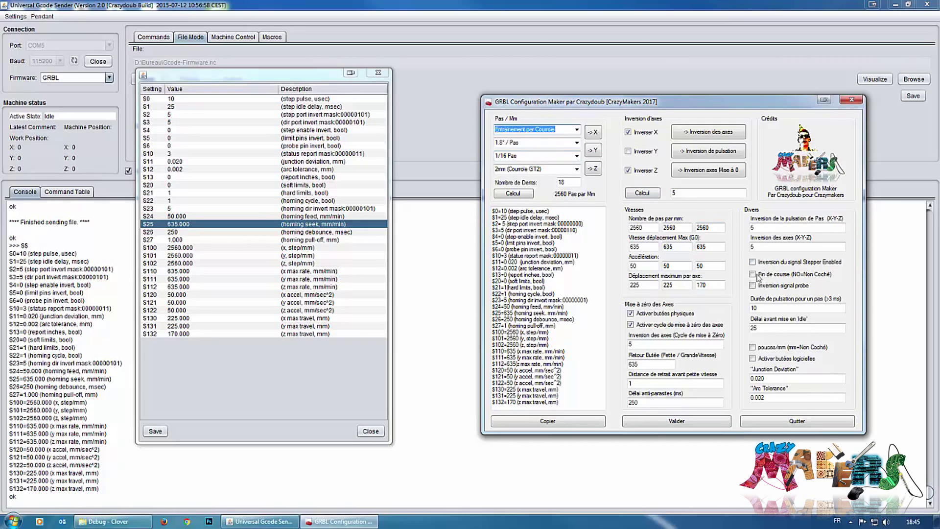